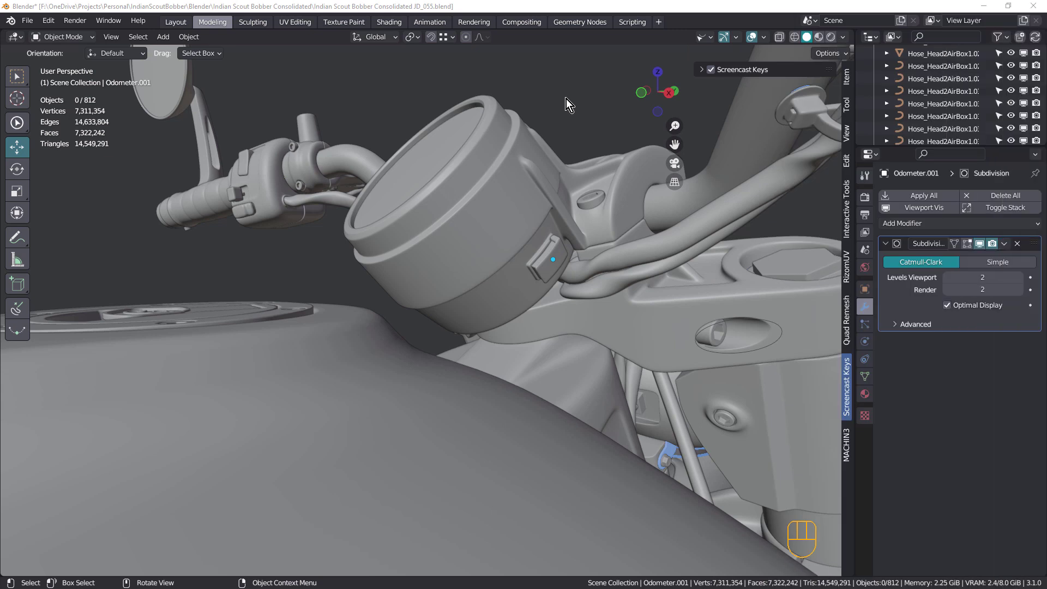
Step: Examine the small clip on the side of the odometer housing
scroll(538, 160, down, 10)
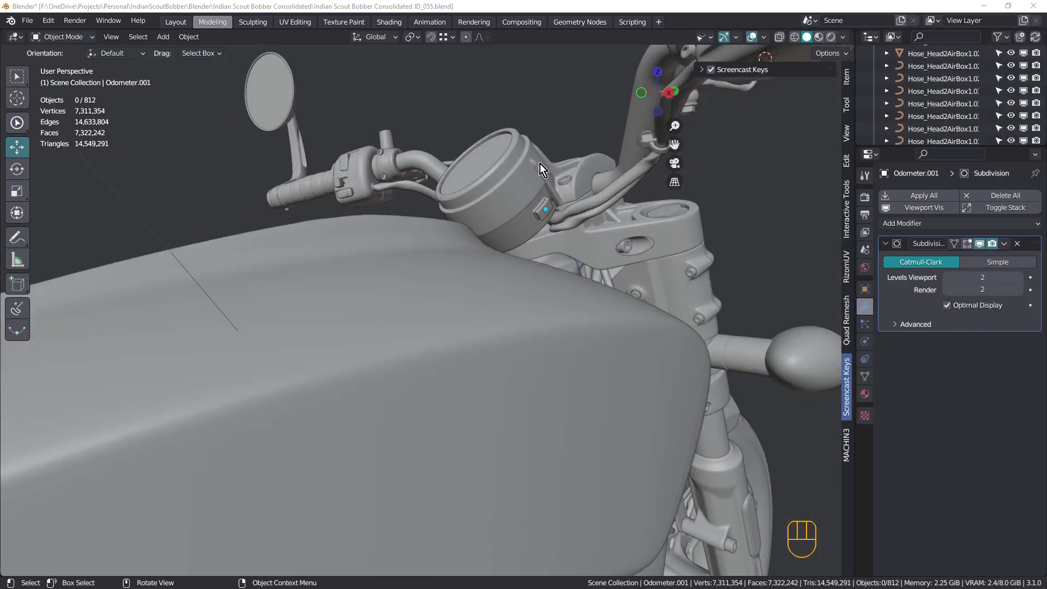
middle_drag(522, 201, 528, 355)
scroll(446, 205, up, 2)
scroll(474, 209, up, 10)
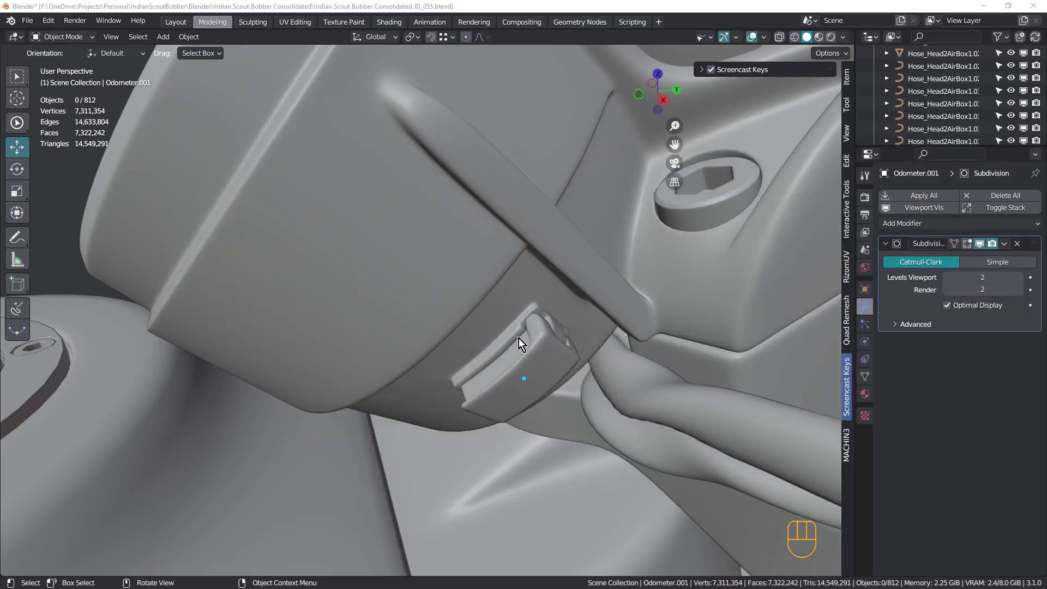
scroll(541, 329, up, 5)
middle_drag(540, 329, 535, 294)
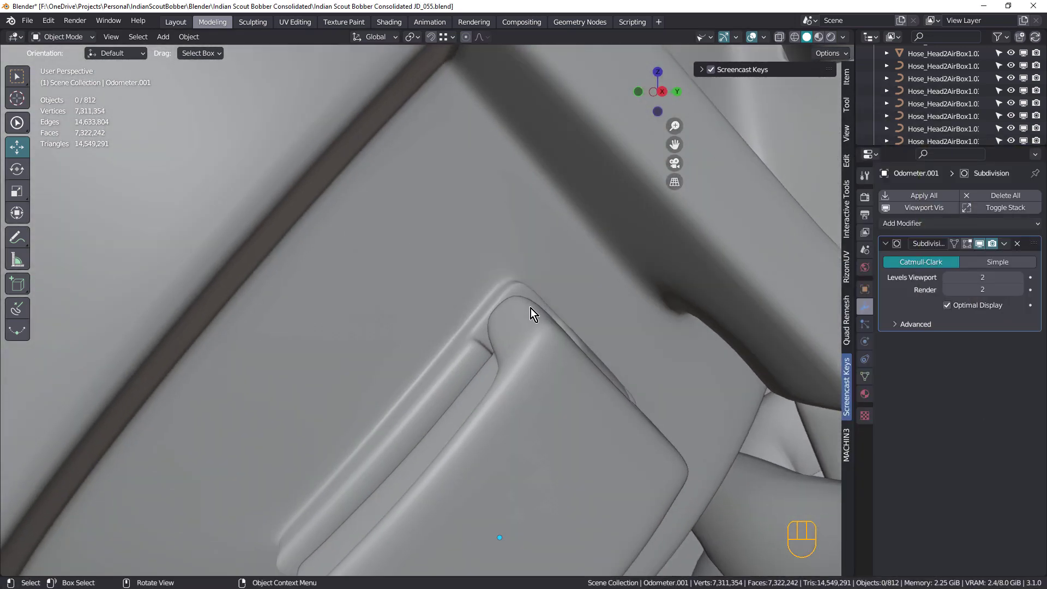
scroll(539, 329, down, 5)
mouse_move(536, 331)
middle_down()
mouse_move(547, 365)
mouse_move(507, 310)
mouse_move(538, 346)
middle_up()
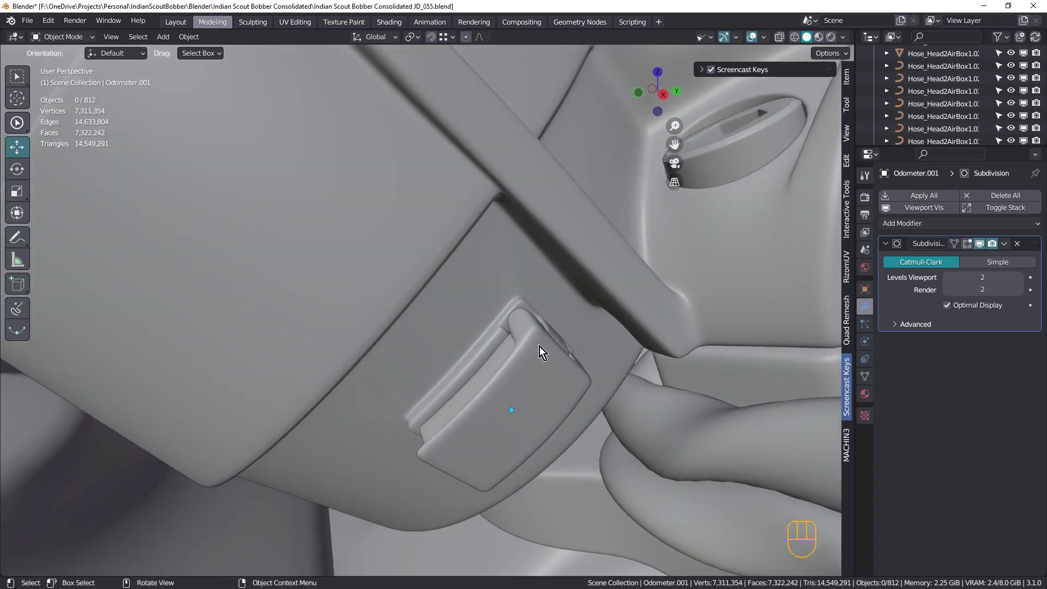
Step: In Edit Mode, select the four faces at the clip's rounded end and inset them by about 0.12 cm
key(Tab)
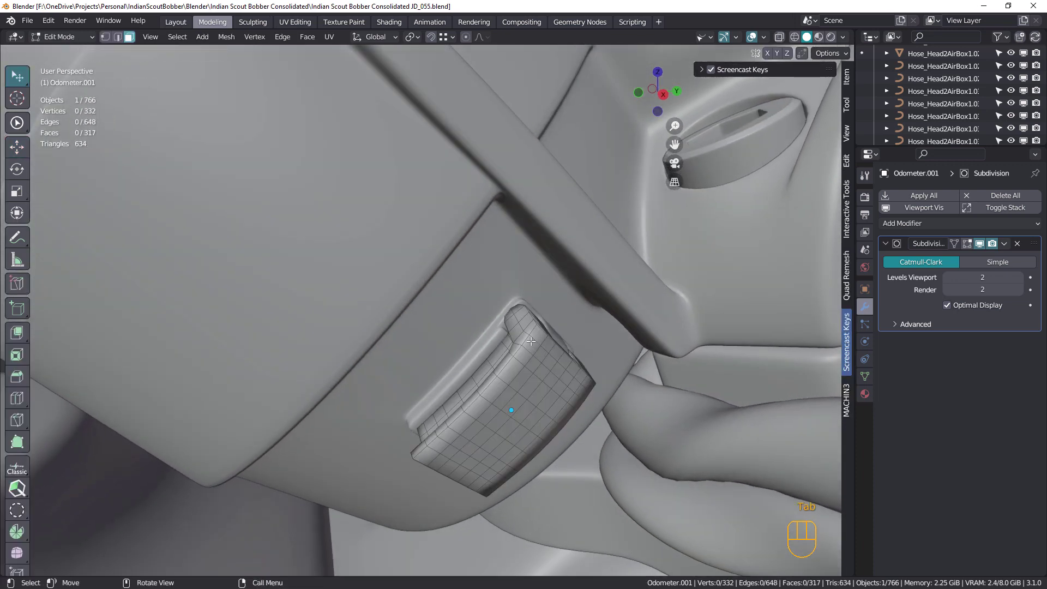
scroll(531, 340, up, 2)
middle_drag(521, 328, 525, 312)
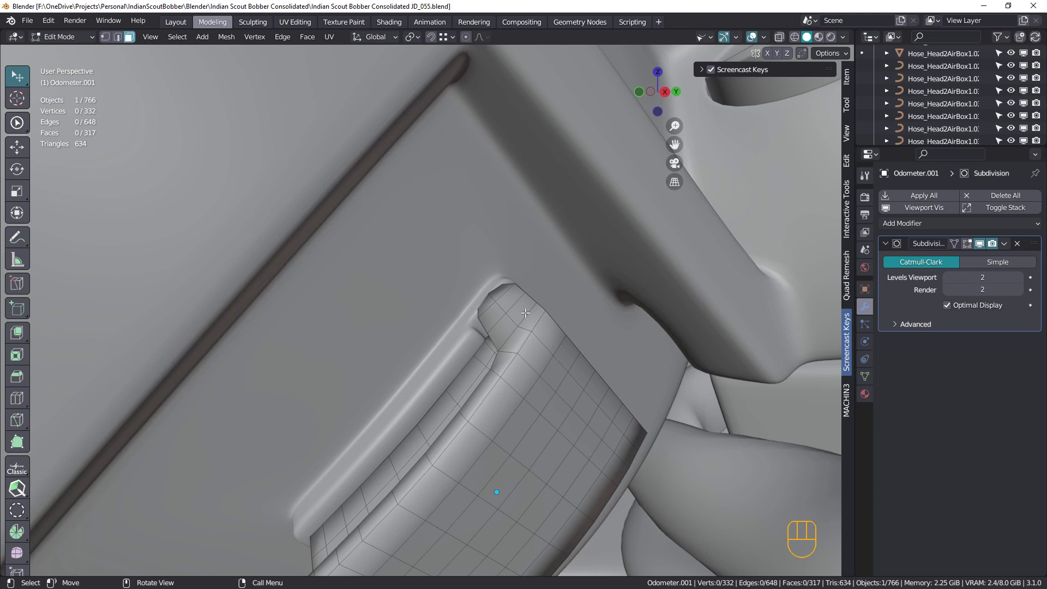
scroll(525, 312, up, 2)
click(510, 300)
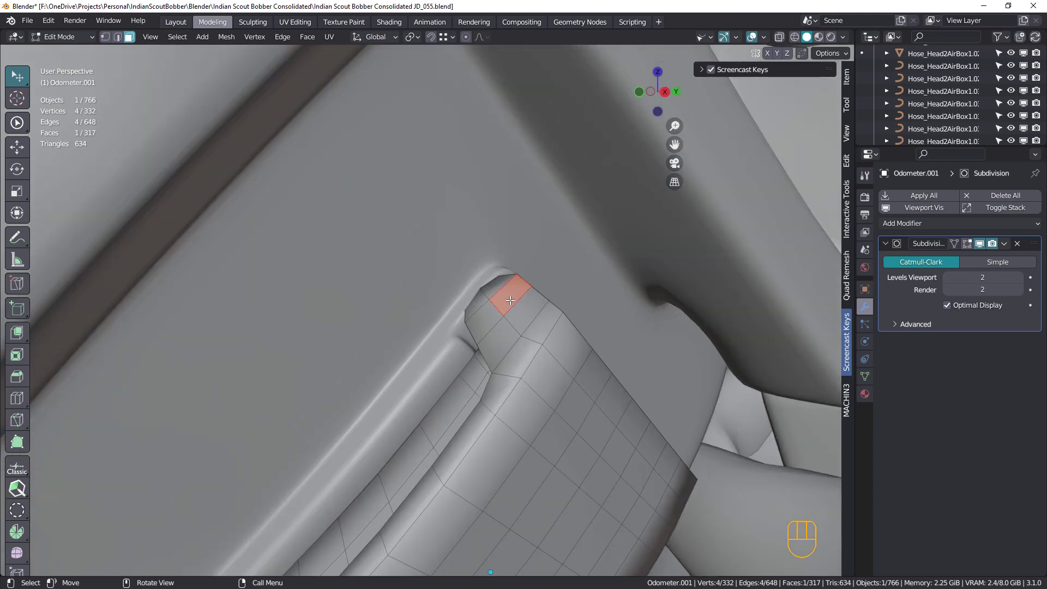
ctrl+shift+click(497, 343)
middle_drag(506, 299, 517, 307)
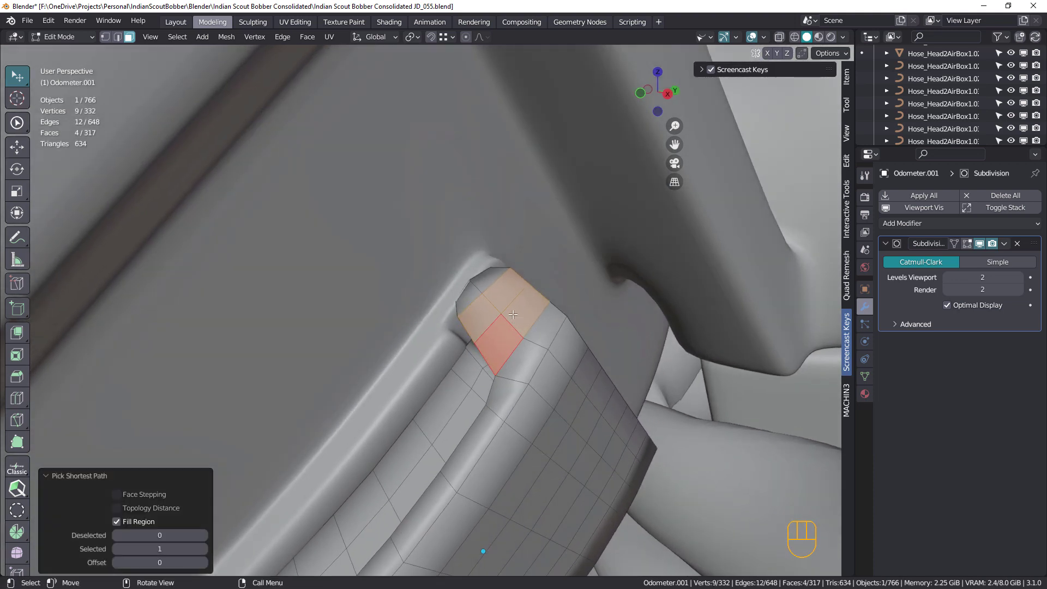
scroll(517, 307, up, 2)
key(i)
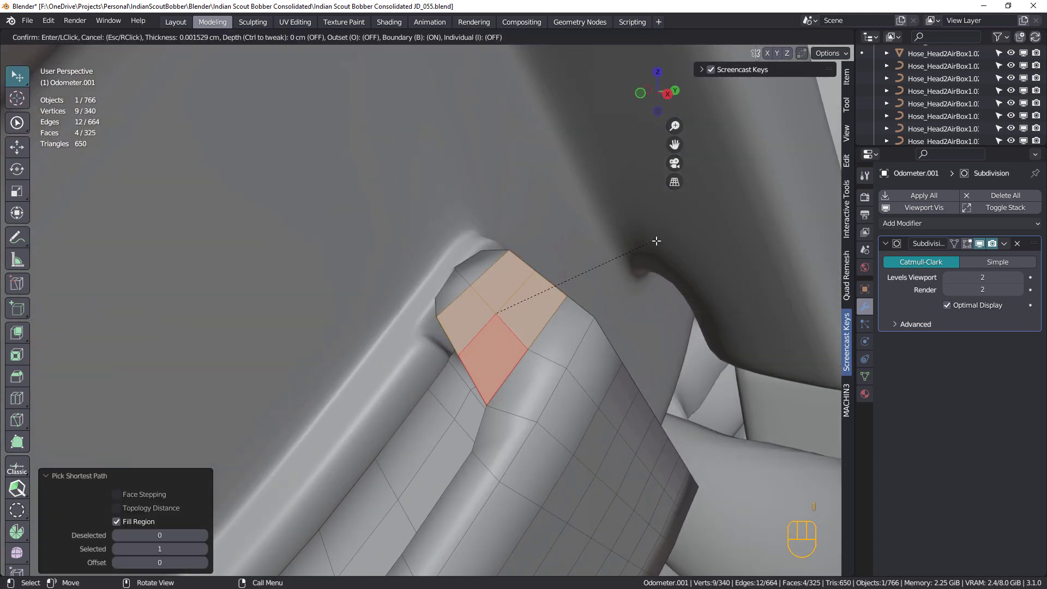
click(627, 260)
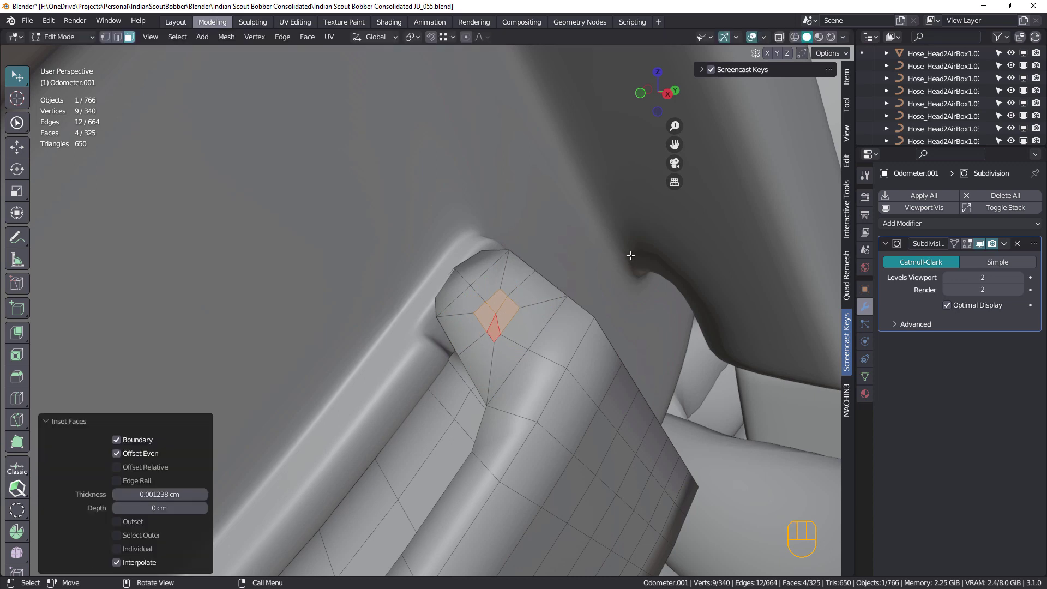
Step: Reshape the four inset faces into a circle with LoopTools
key(n)
key(n)
click(848, 162)
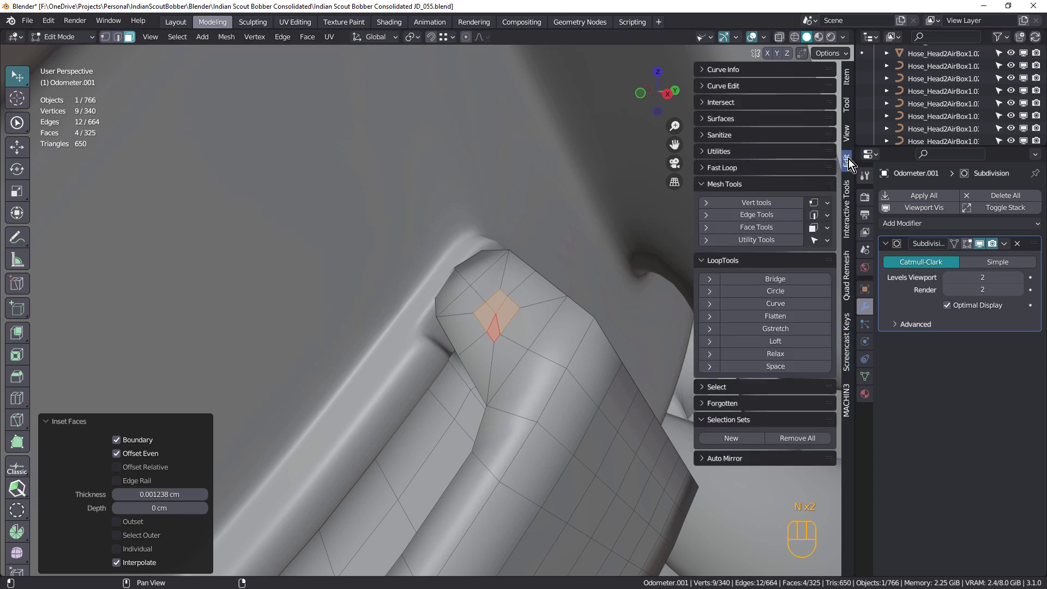
click(779, 290)
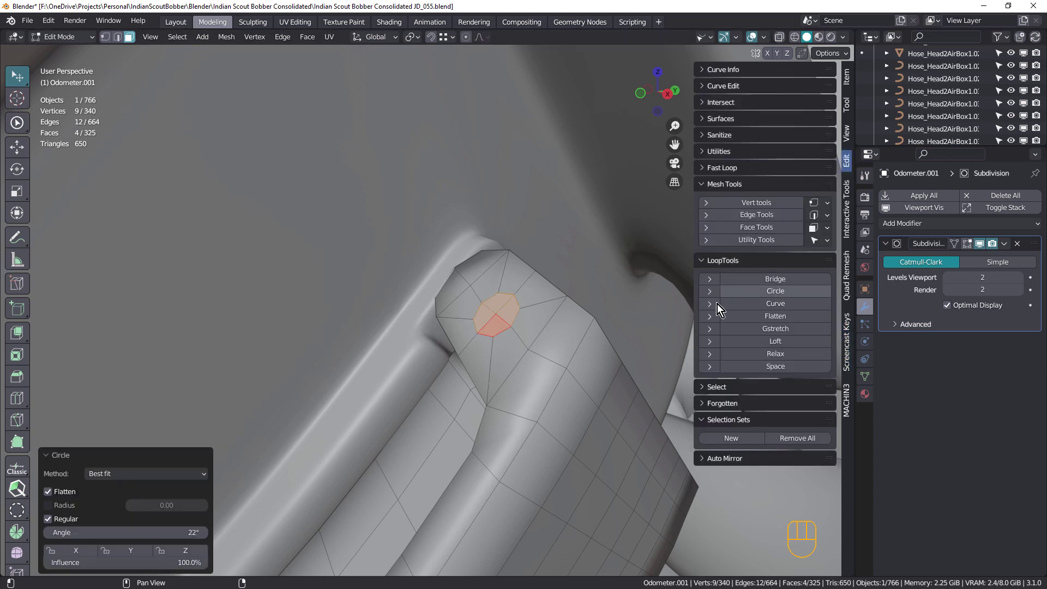
Step: Extrude the circular faces about 0.06 cm inward to form a round recess in the clip's end
middle_drag(480, 300, 518, 282)
scroll(504, 289, up, 2)
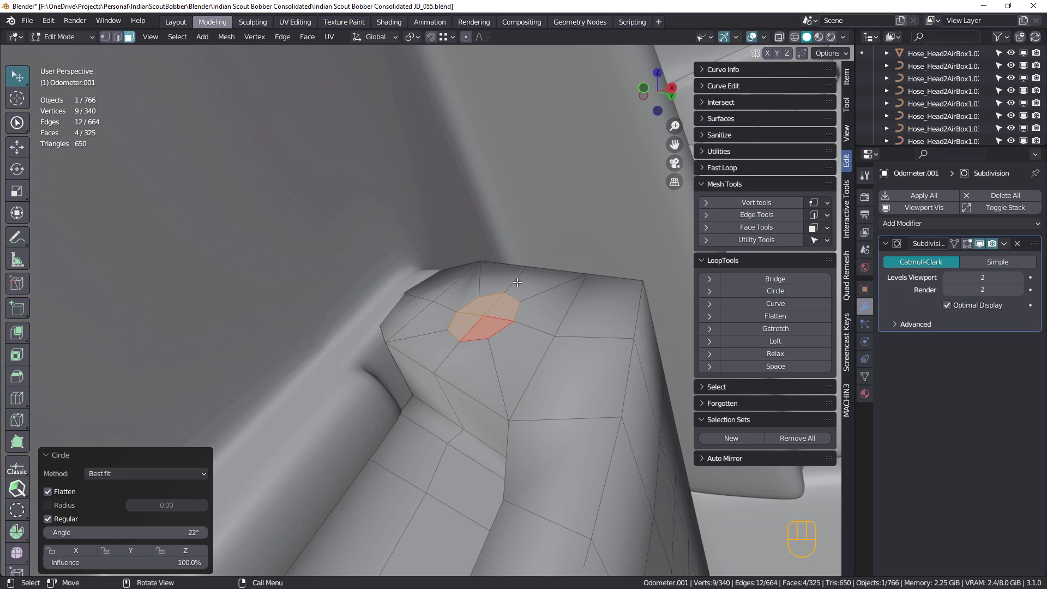
key(e)
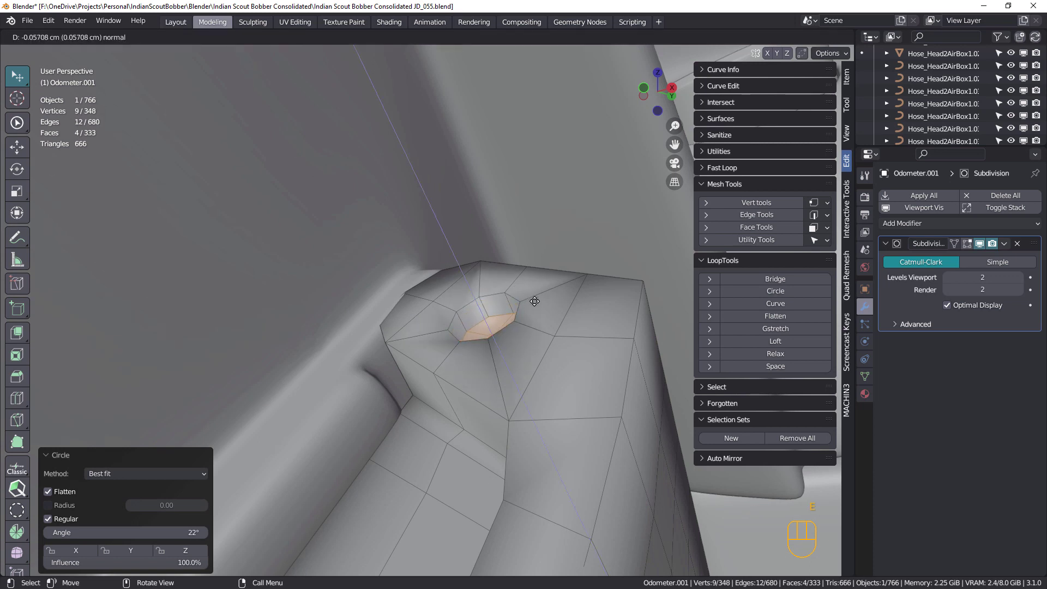
click(532, 303)
Step: Bevel the recess's outer rim edge loop with two segments and check the smoothed shape in Object Mode
scroll(508, 301, up, 2)
key(2)
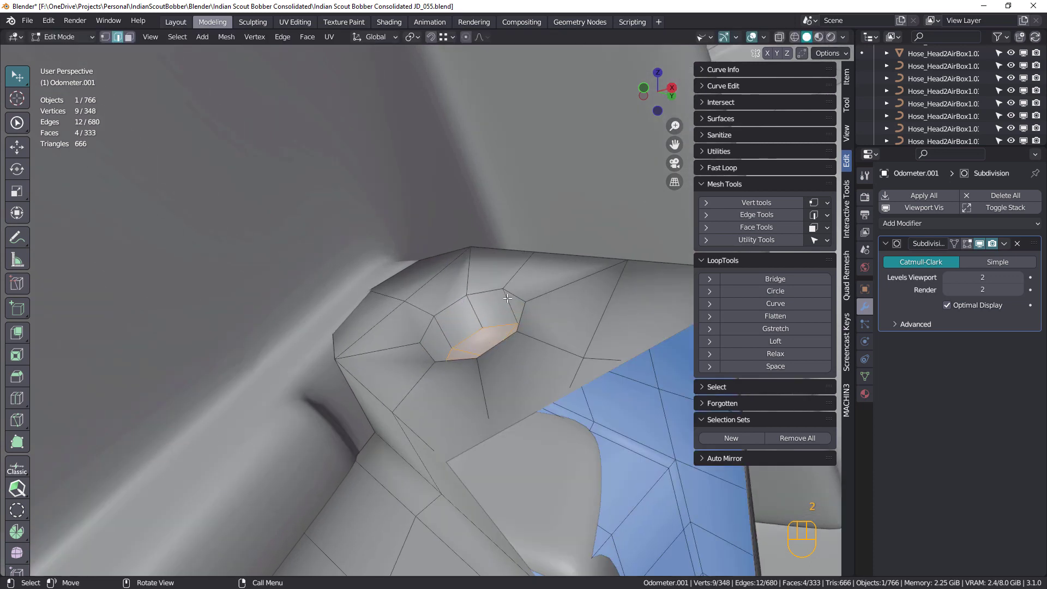
alt+click(494, 292)
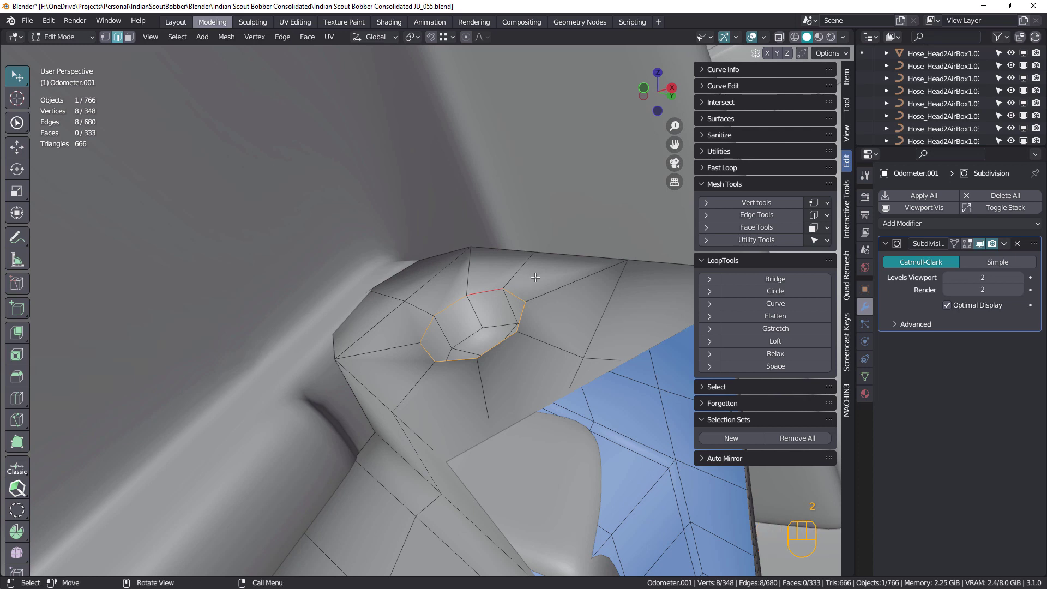
key(ctrl+b)
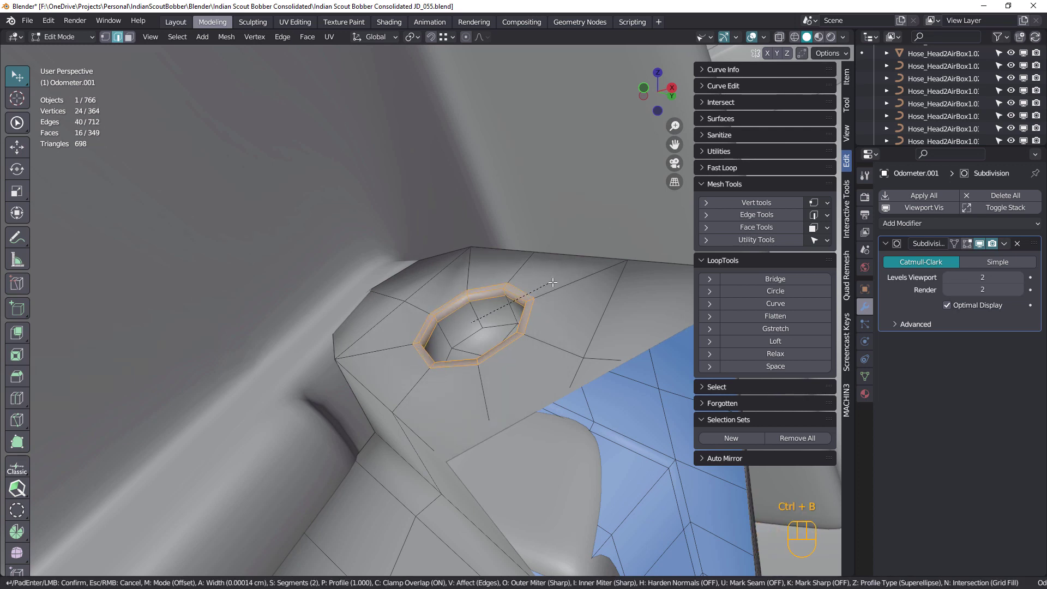
click(551, 280)
middle_drag(554, 282, 539, 324)
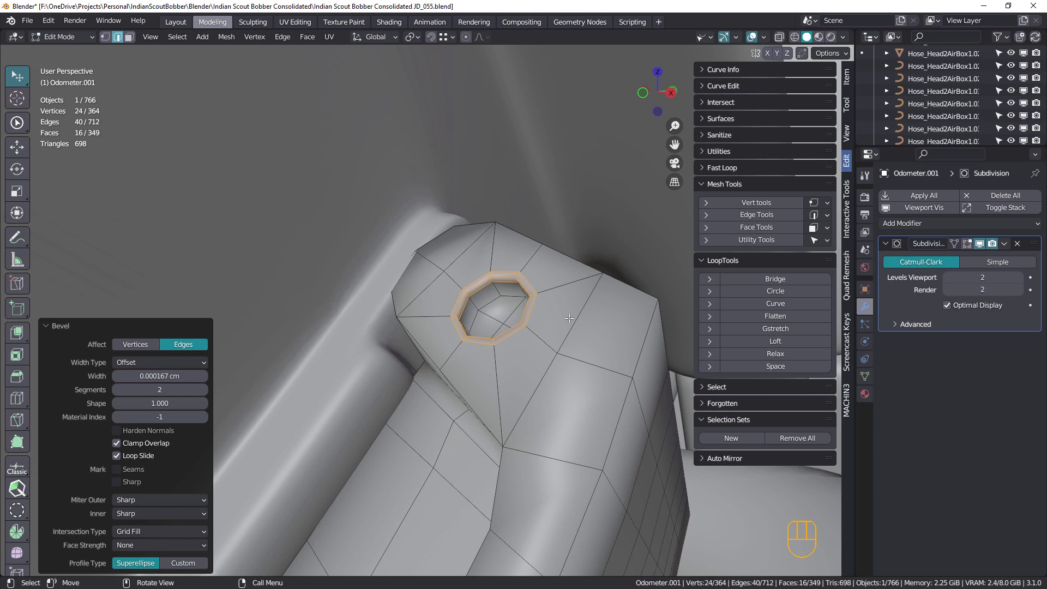
key(Tab)
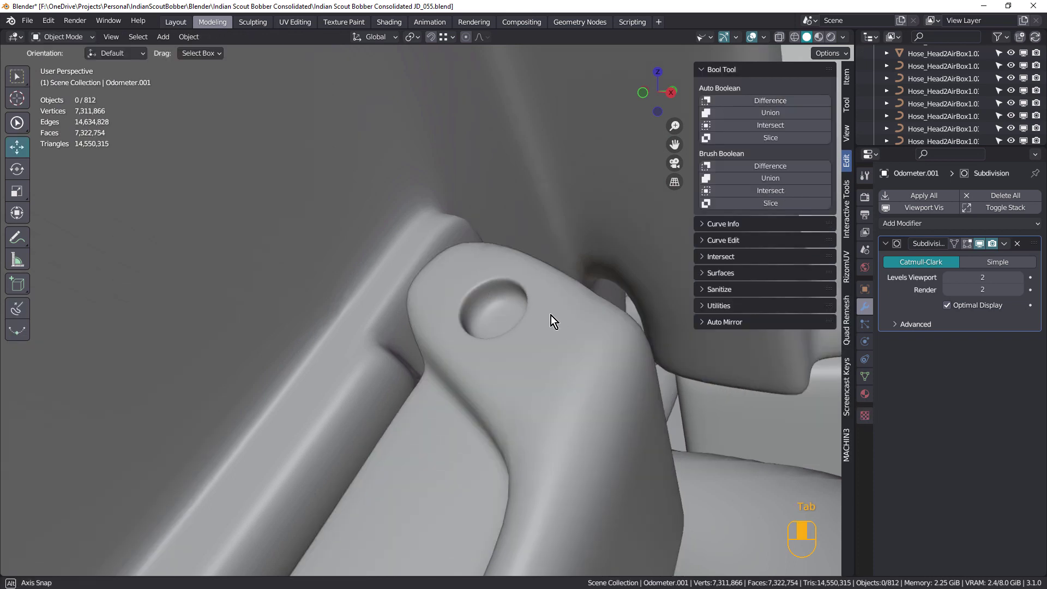
middle_drag(551, 320, 544, 345)
Step: Select the outer vertices around the recess to examine the surrounding mesh topology of the clip's end
key(Tab)
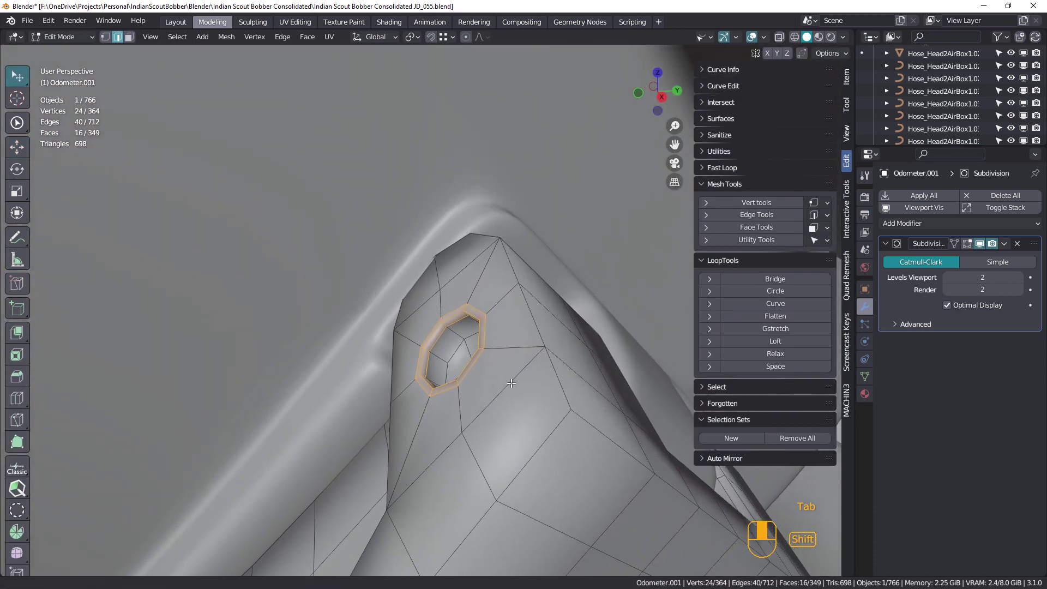
key(1)
click(544, 345)
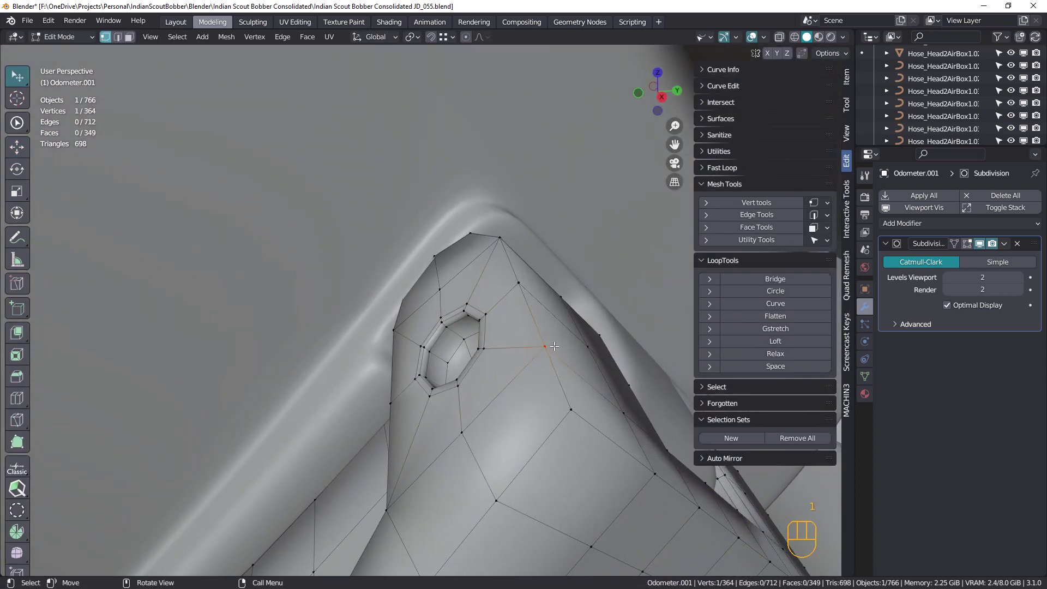
shift+click(500, 239)
middle_drag(504, 245, 557, 415)
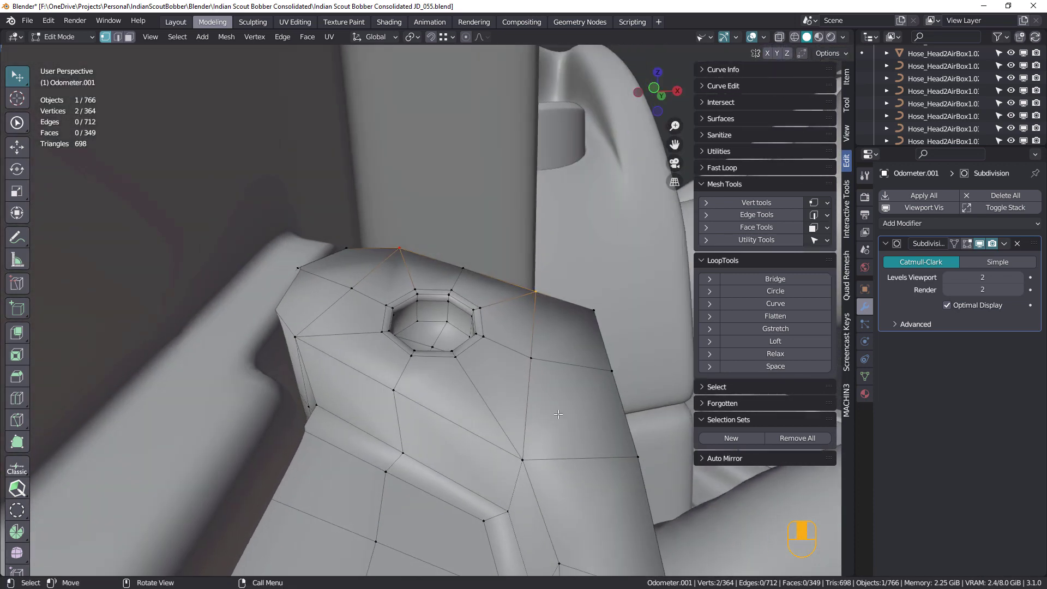
click(521, 457)
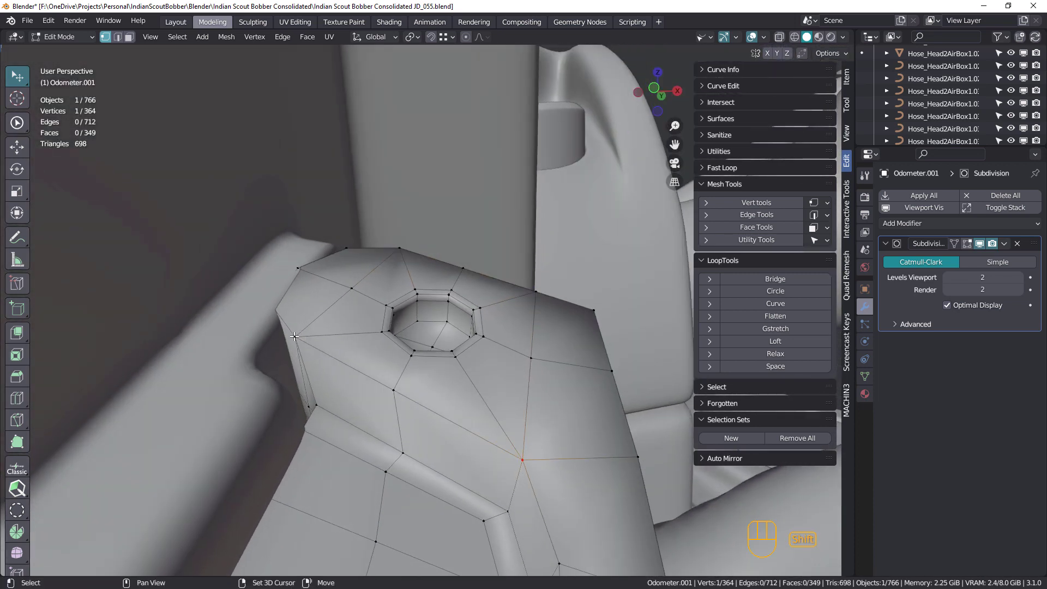
Step: Examine the smoothed recess and the surface around it in Object Mode, both close up and with the whole gauge in view
key(Tab)
mouse_move(398, 353)
middle_down()
mouse_move(453, 395)
mouse_move(457, 417)
mouse_move(515, 469)
mouse_move(293, 331)
mouse_move(402, 344)
middle_up()
shift+middle_drag(403, 345, 410, 399)
scroll(556, 373, up, 1)
scroll(502, 338, down, 8)
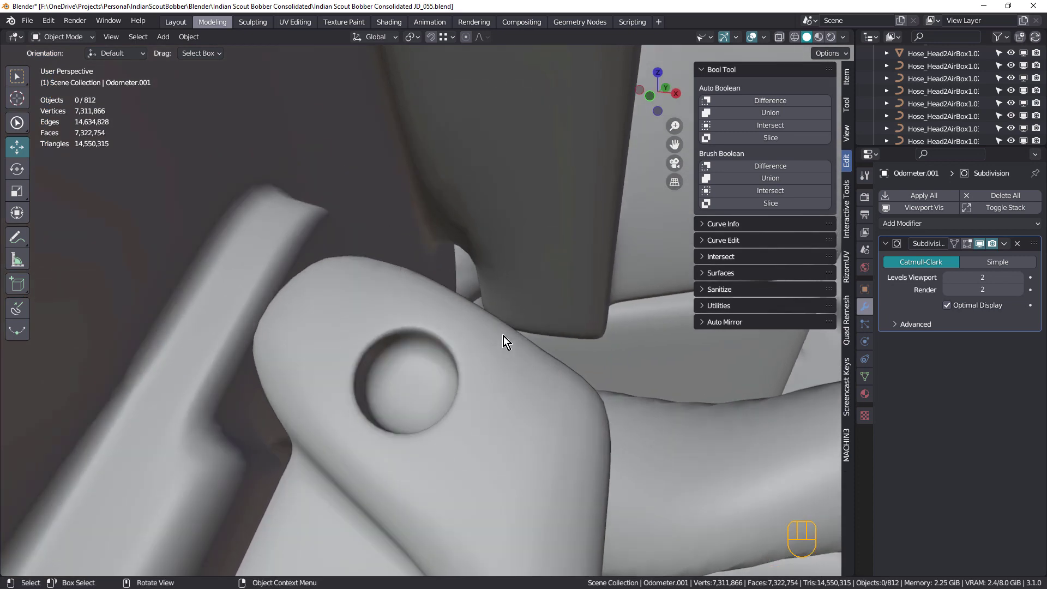
scroll(485, 355, down, 4)
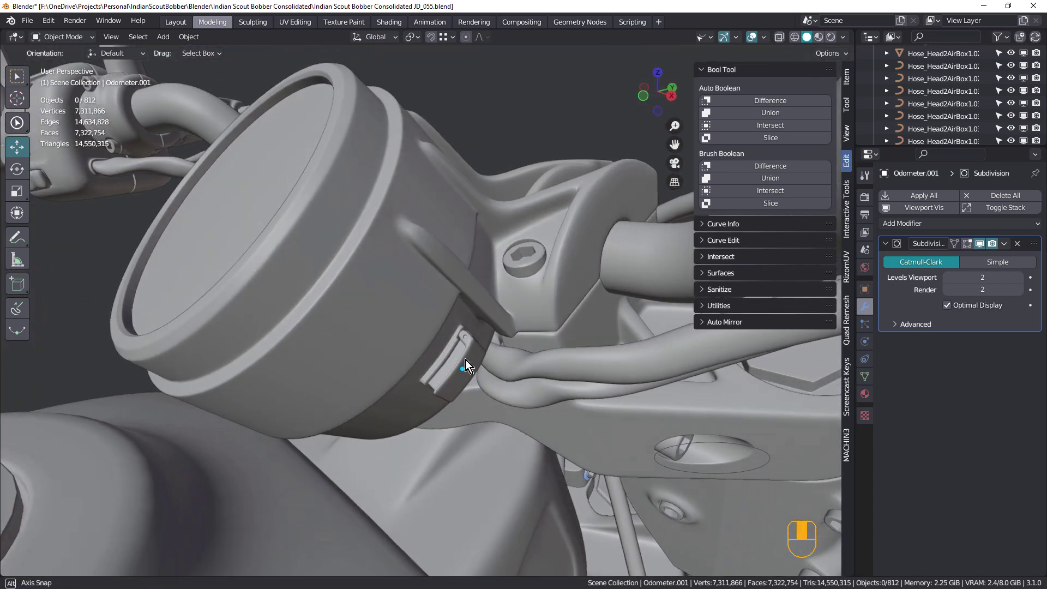
mouse_move(471, 353)
middle_down()
mouse_move(463, 362)
mouse_move(472, 365)
middle_up()
scroll(469, 347, up, 10)
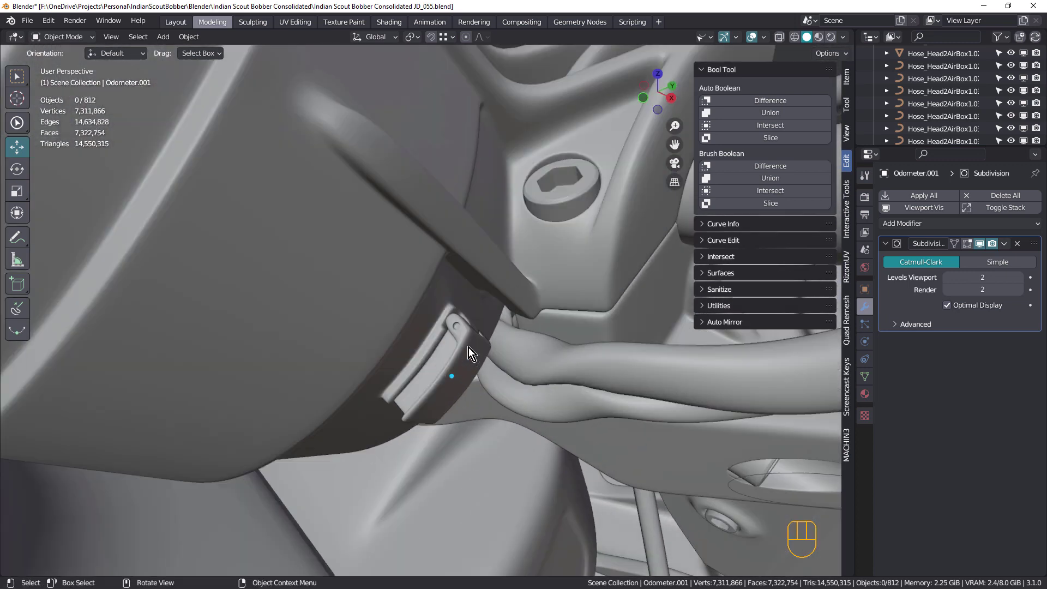
scroll(465, 321, up, 3)
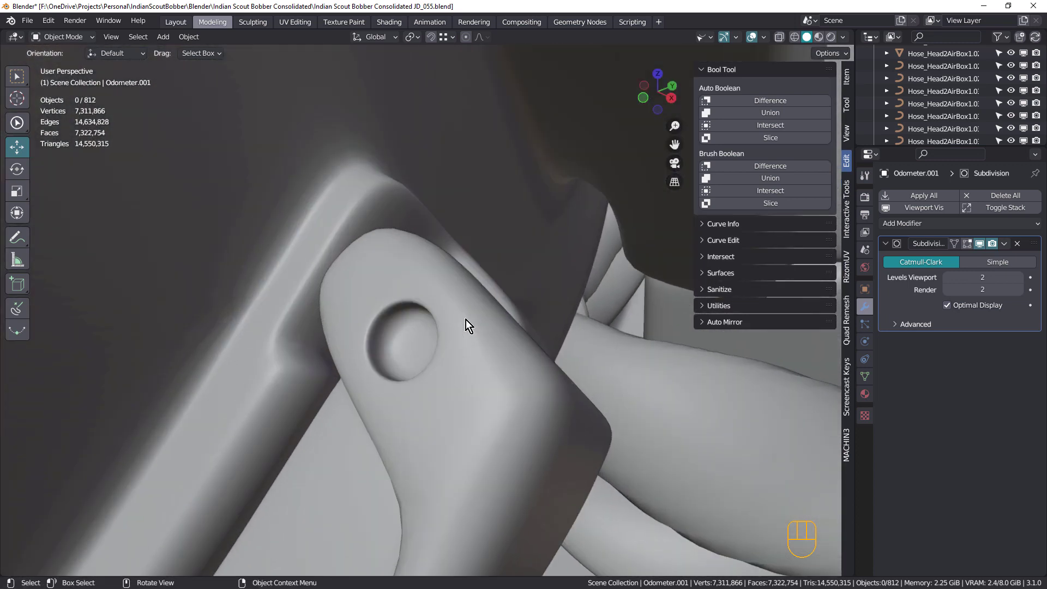
scroll(466, 337, up, 3)
middle_drag(465, 337, 490, 329)
Step: Undo the round recess back to the plain mesh, and select the faces coplanar with the outermost face of the clip's rounded end
key(Tab)
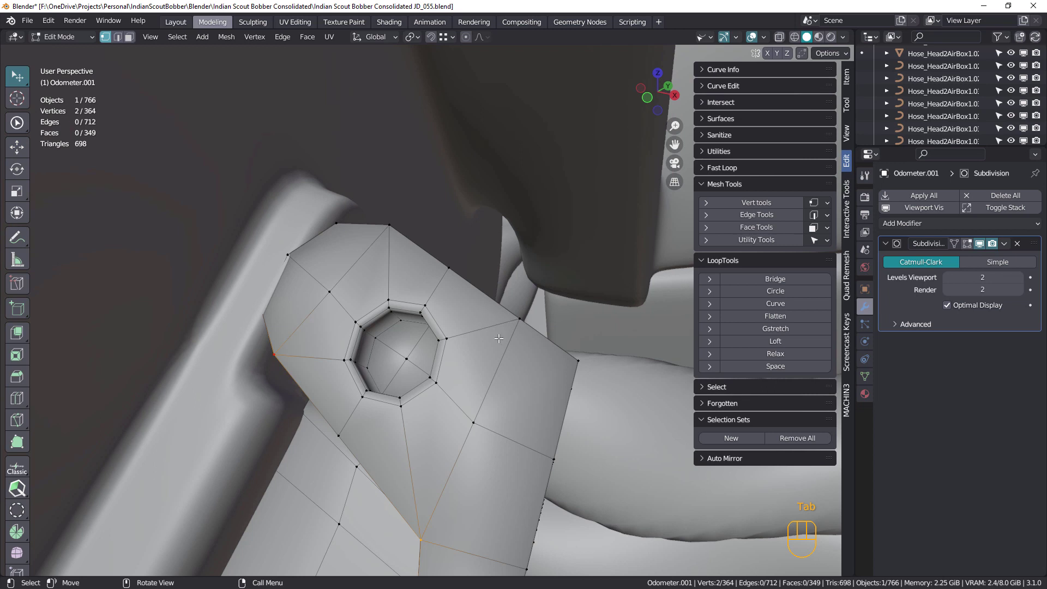
middle_drag(498, 339, 479, 368)
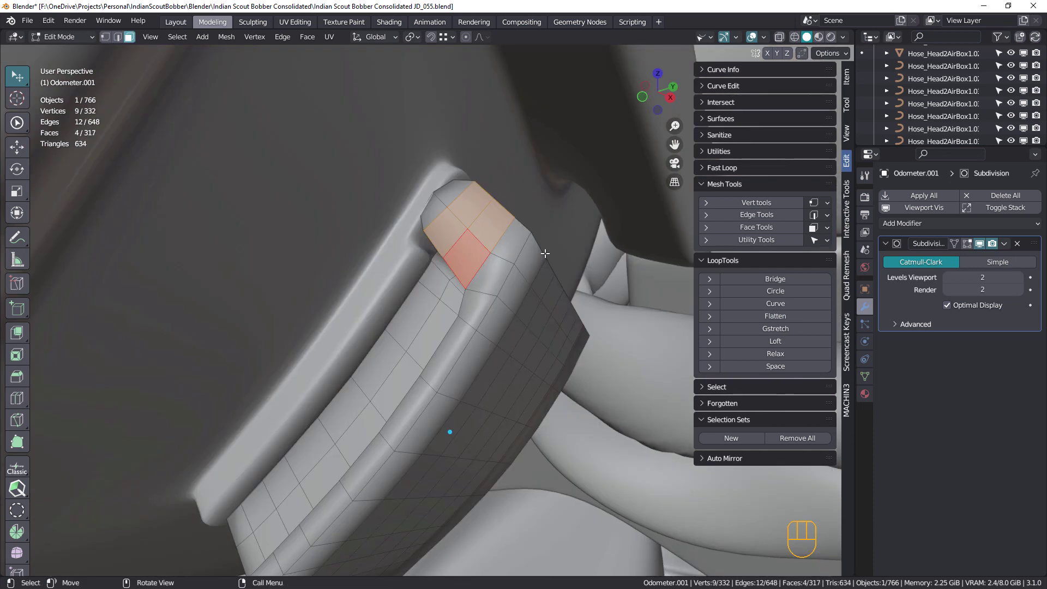
click(454, 197)
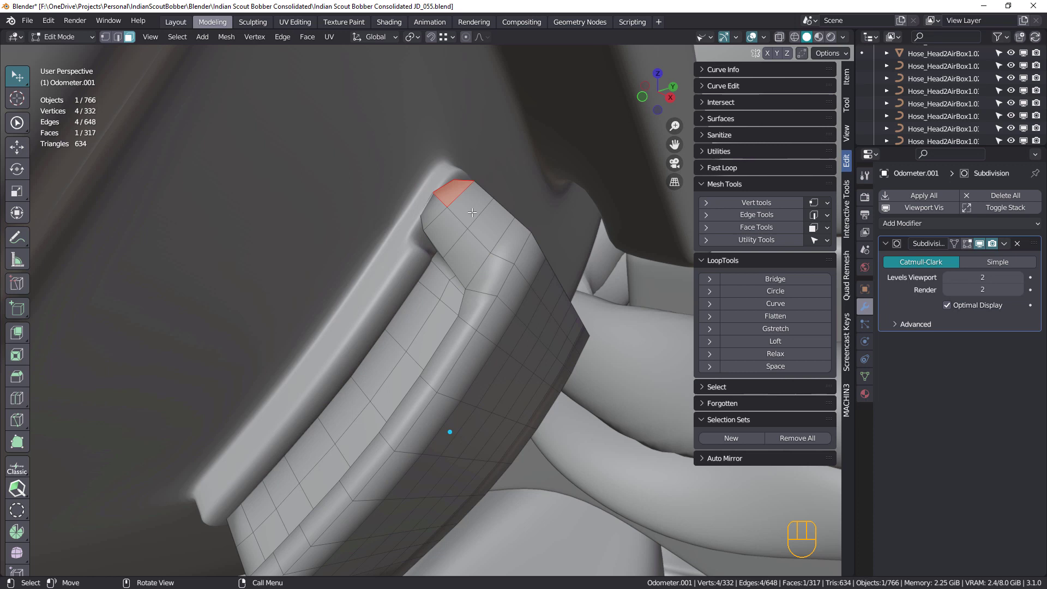
key(space)
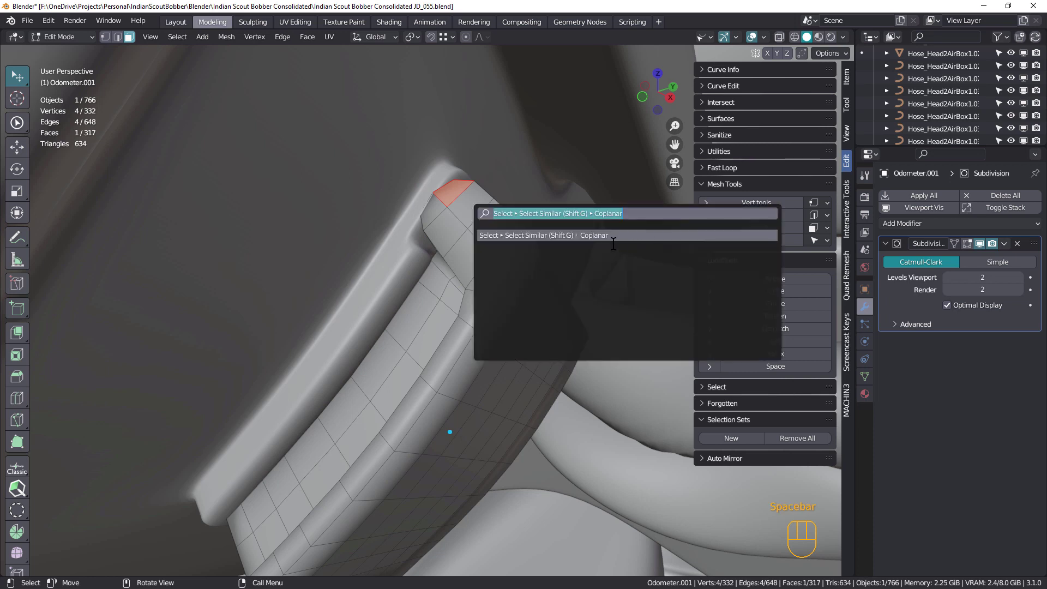
click(594, 235)
Step: Add the cover's rim faces along its long edge and adjoining side to the selection, and extend it to similar coplanar faces
middle_drag(595, 235, 354, 283)
ctrl+shift+click(351, 285)
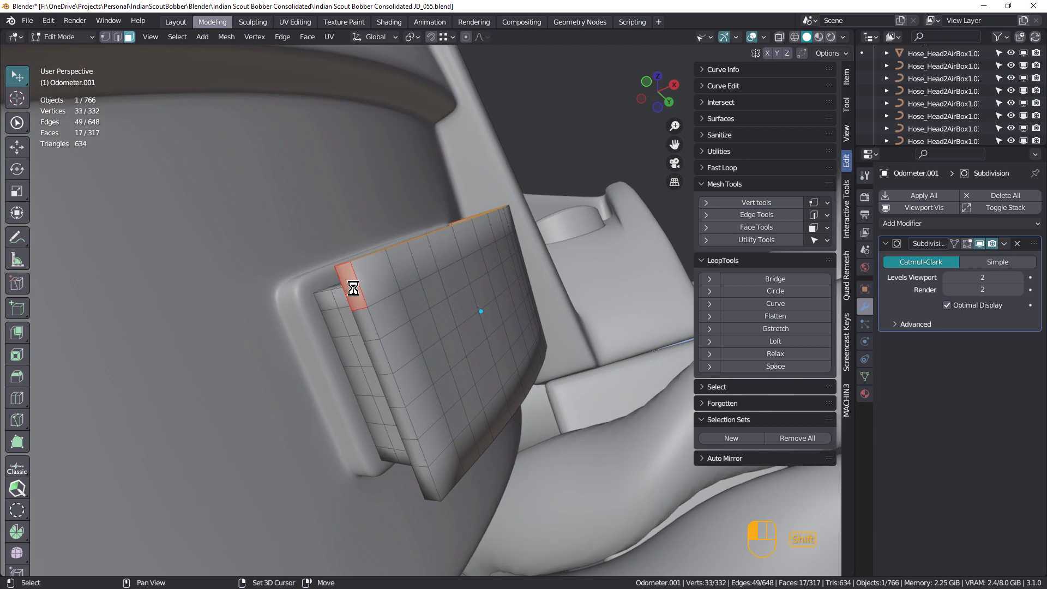
ctrl+shift+click(431, 481)
middle_drag(436, 480, 485, 479)
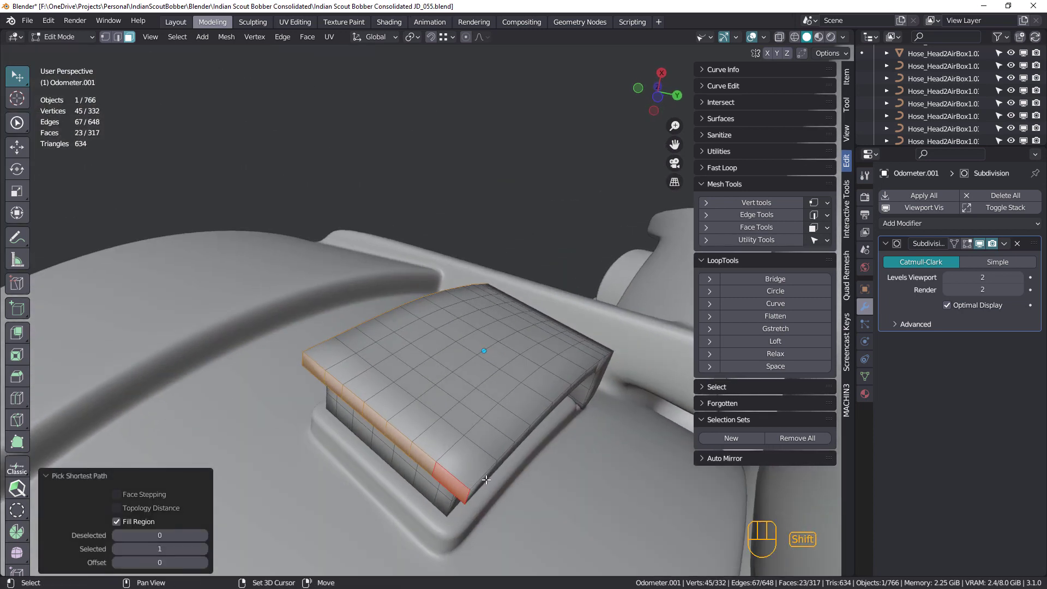
shift+click(480, 479)
key(shift+g)
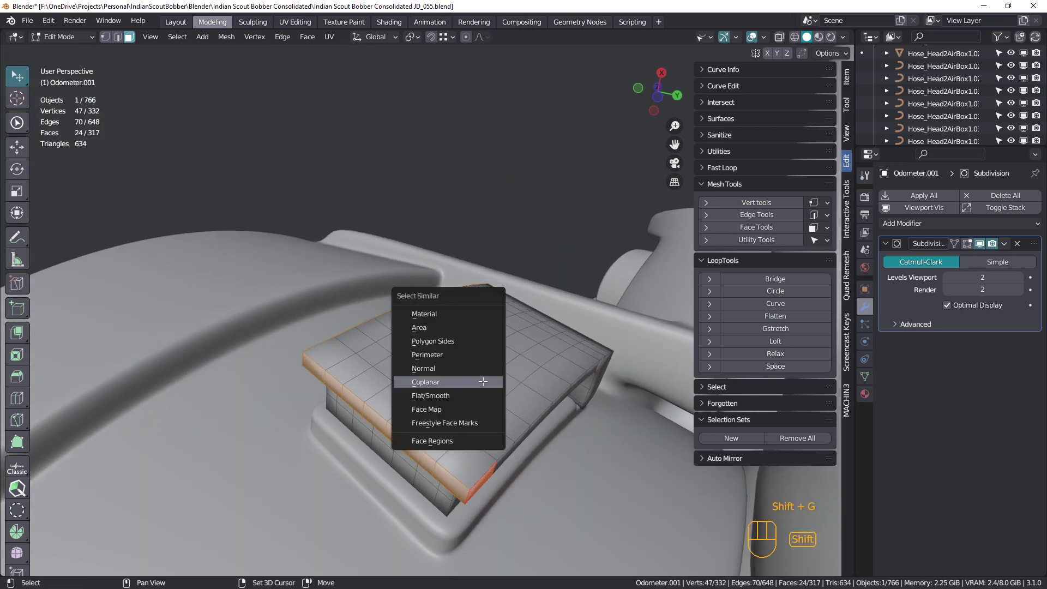
click(473, 381)
middle_drag(479, 379, 523, 280)
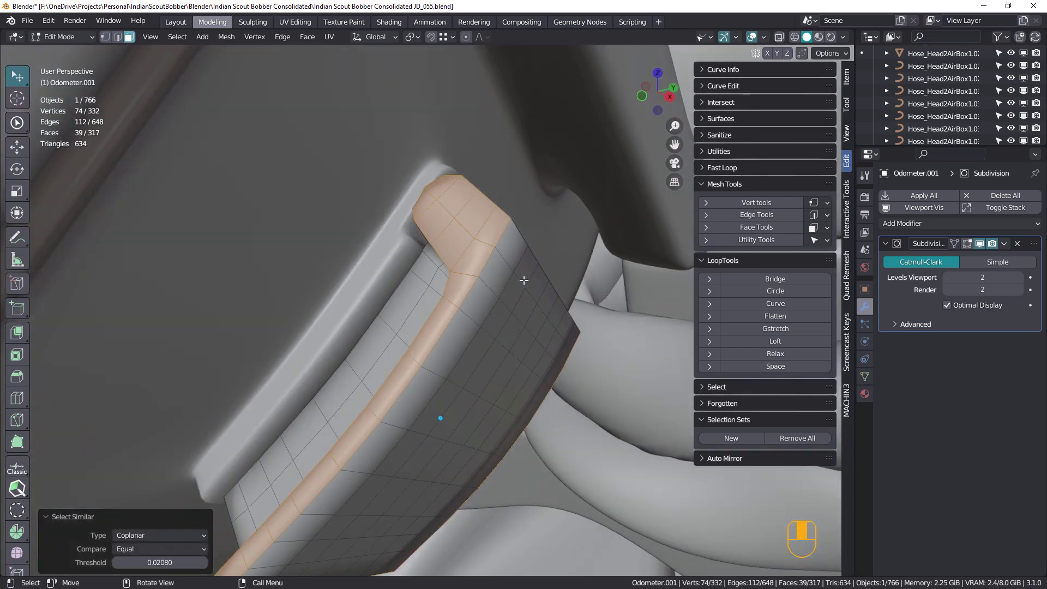
Step: Inset the selected rim faces to form a narrow border, and examine the smoothed clip in Object Mode
key(i)
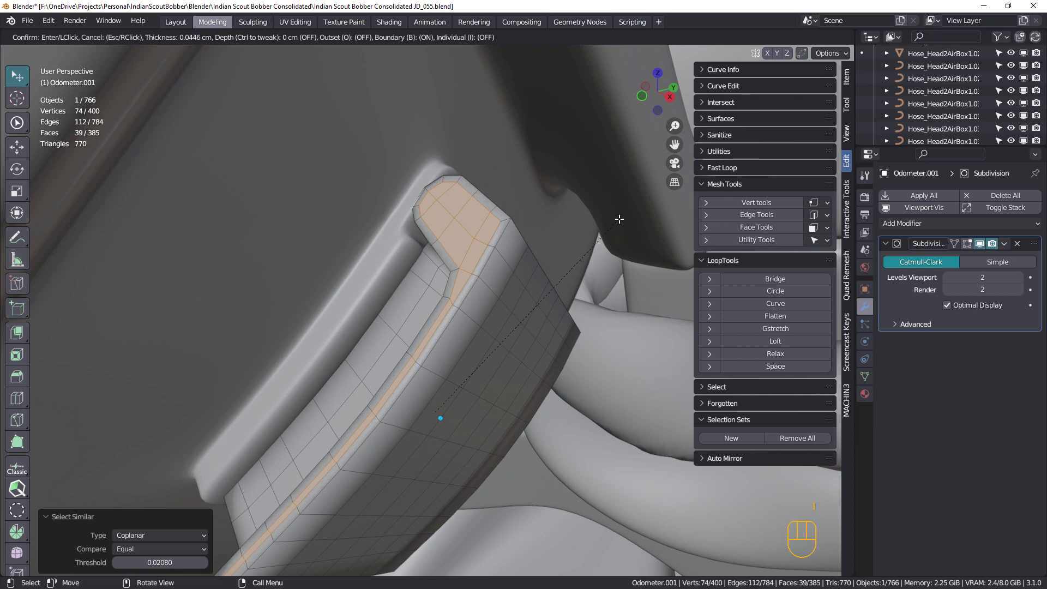
click(493, 231)
key(Tab)
middle_drag(494, 229, 471, 194)
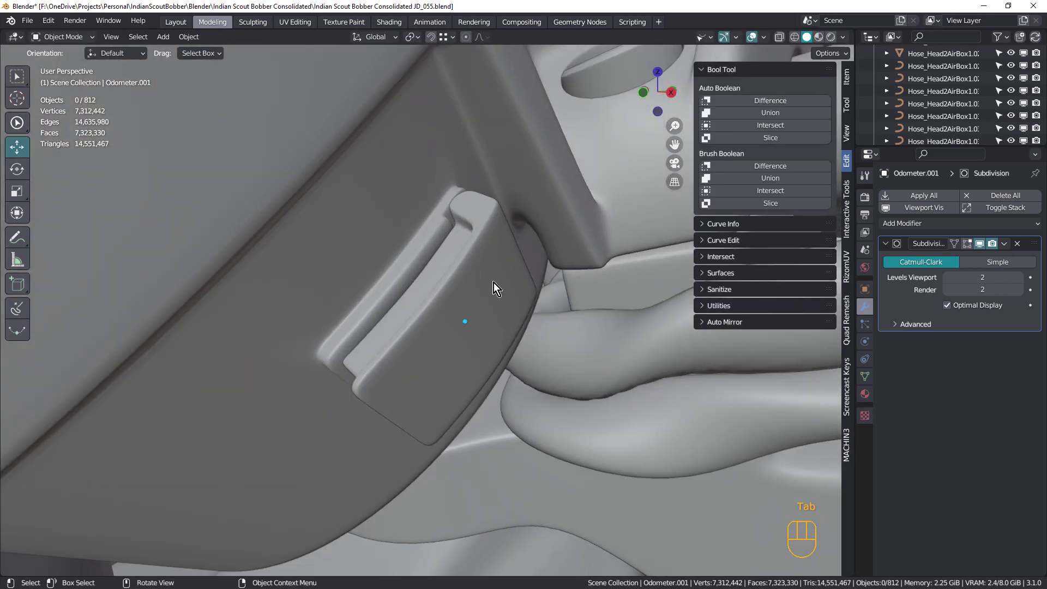
middle_drag(493, 283, 401, 252)
middle_drag(518, 312, 403, 208)
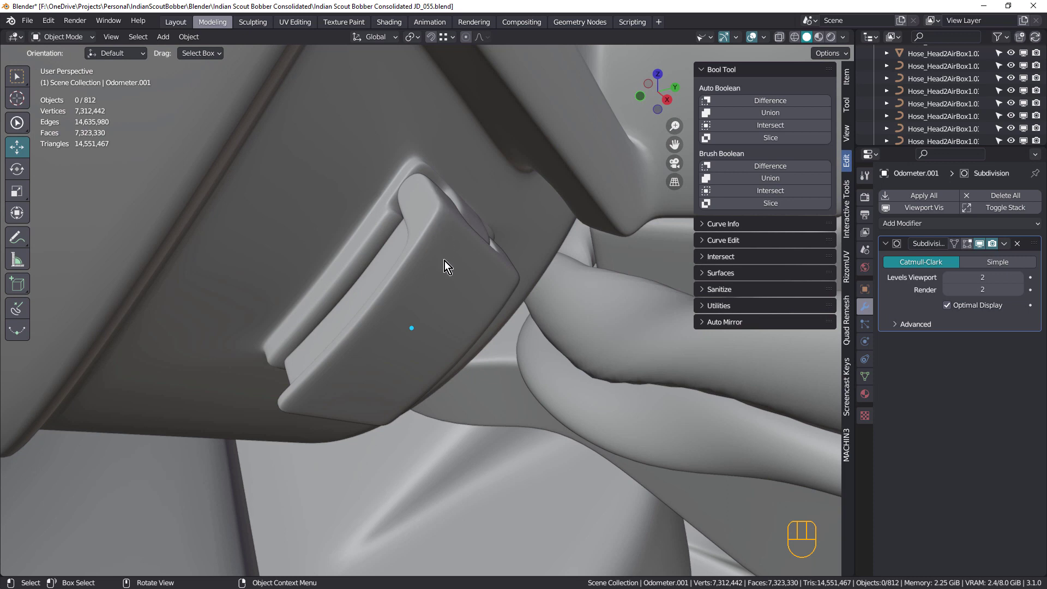
mouse_move(443, 260)
middle_down()
mouse_move(482, 207)
mouse_move(482, 185)
mouse_move(452, 260)
mouse_move(393, 277)
mouse_move(427, 276)
mouse_move(441, 305)
mouse_move(449, 231)
mouse_move(427, 258)
middle_up()
scroll(453, 230, up, 2)
Step: In Edit Mode, select a two-by-two block of faces on the clip's rounded end and inset it by 0.000899 cm
key(Tab)
scroll(409, 212, up, 2)
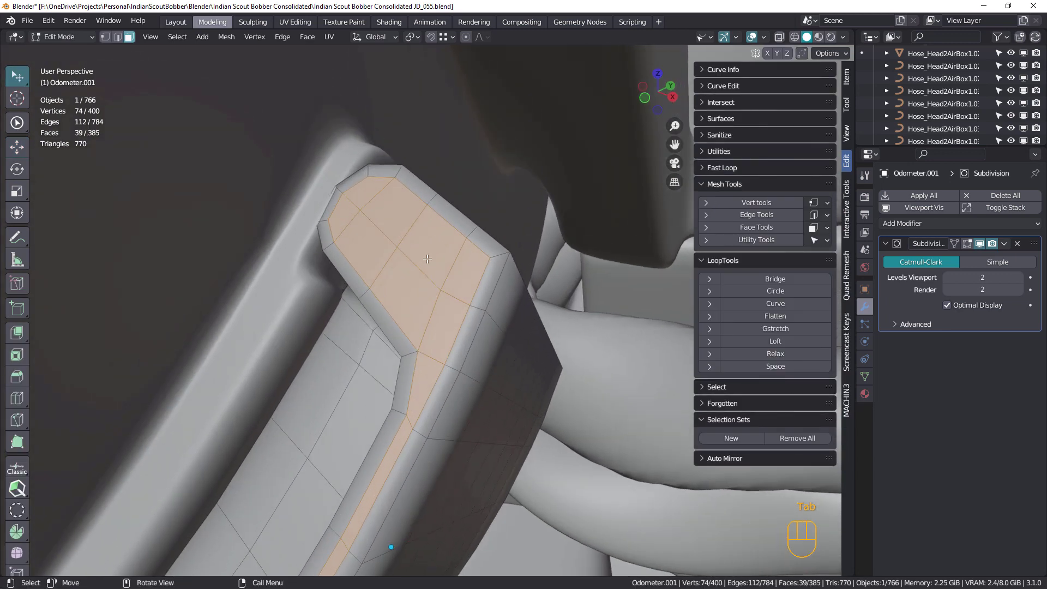
click(403, 236)
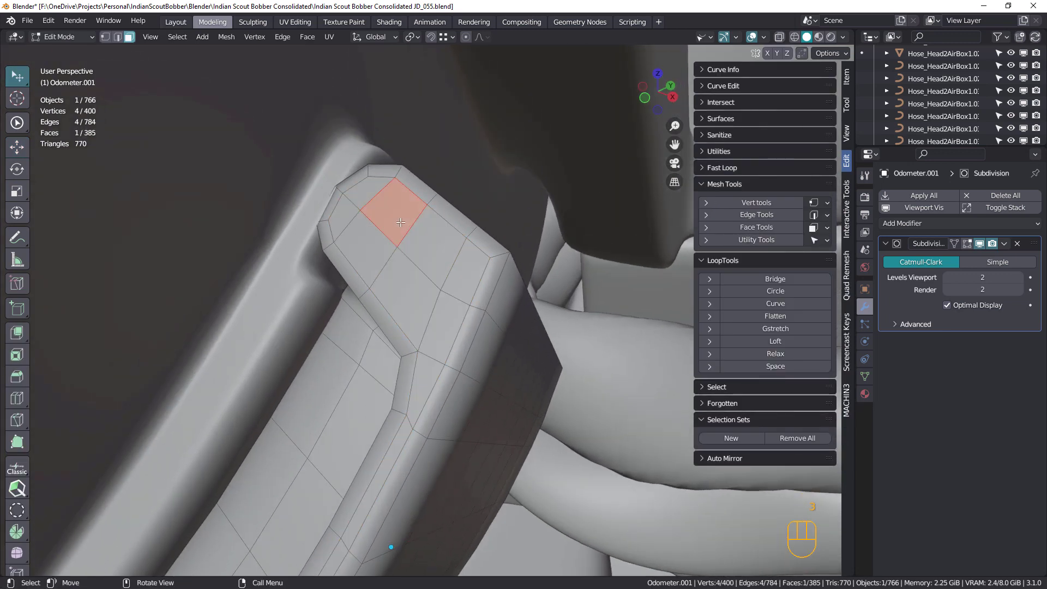
ctrl+shift+click(410, 279)
middle_drag(410, 279, 467, 263)
key(i)
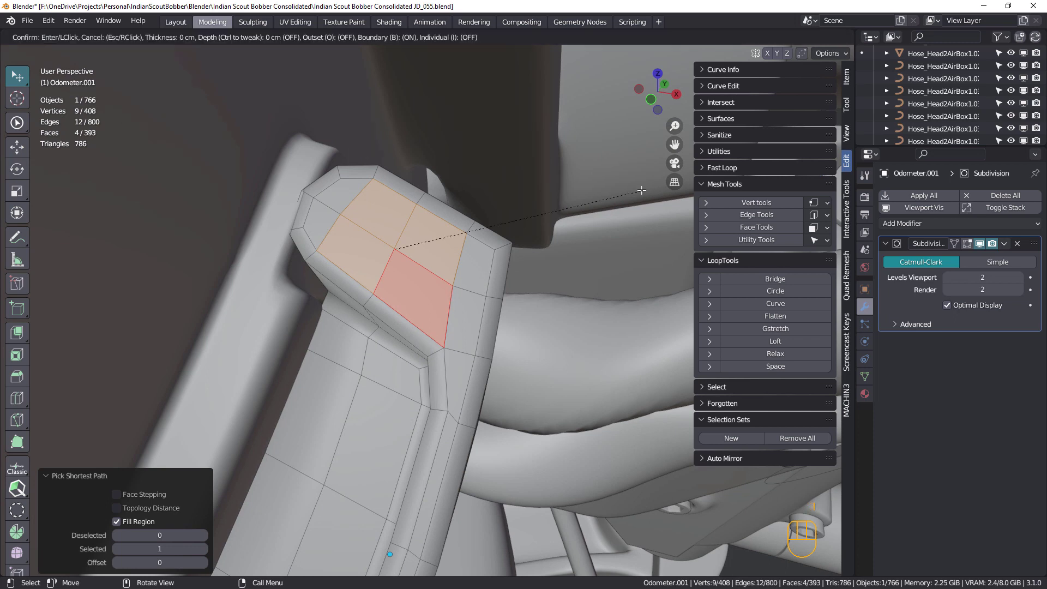
click(613, 196)
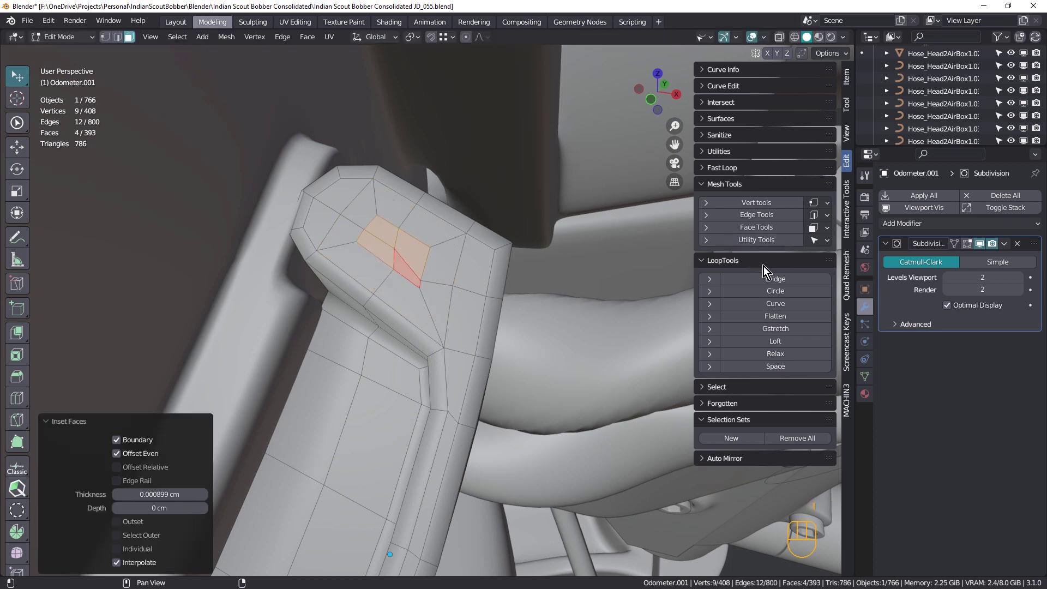
Step: Shape the inset faces into a regular circle with LoopTools and scale it to 0.689
click(771, 291)
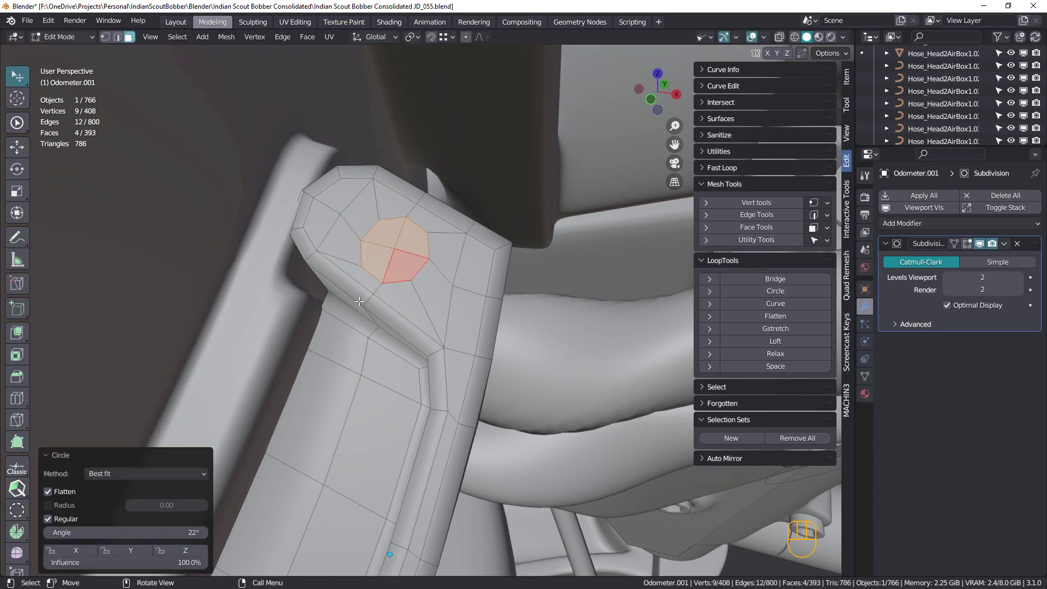
key(s)
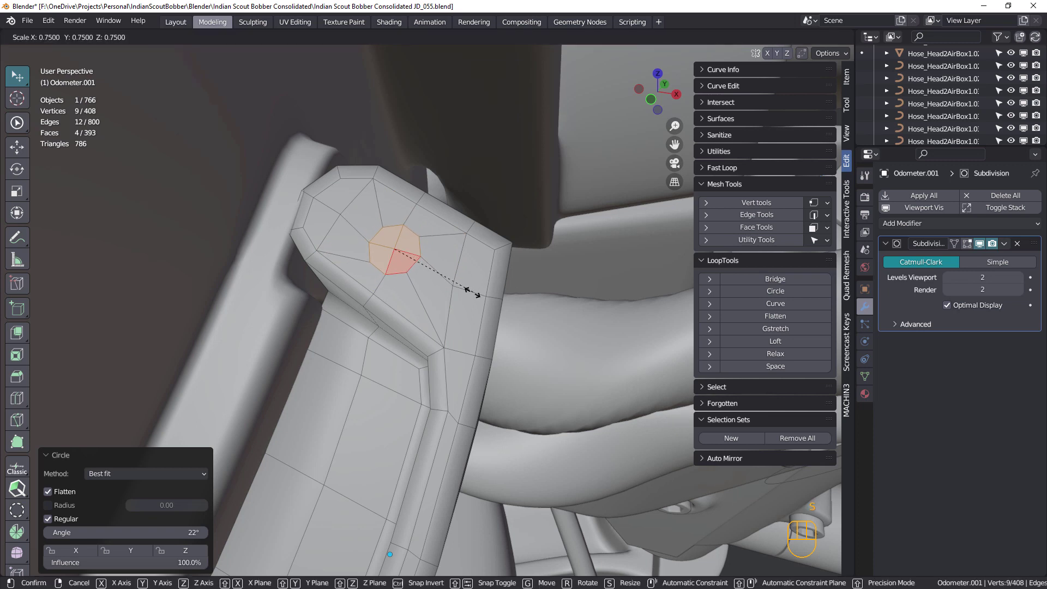
click(460, 292)
middle_drag(461, 292, 436, 234)
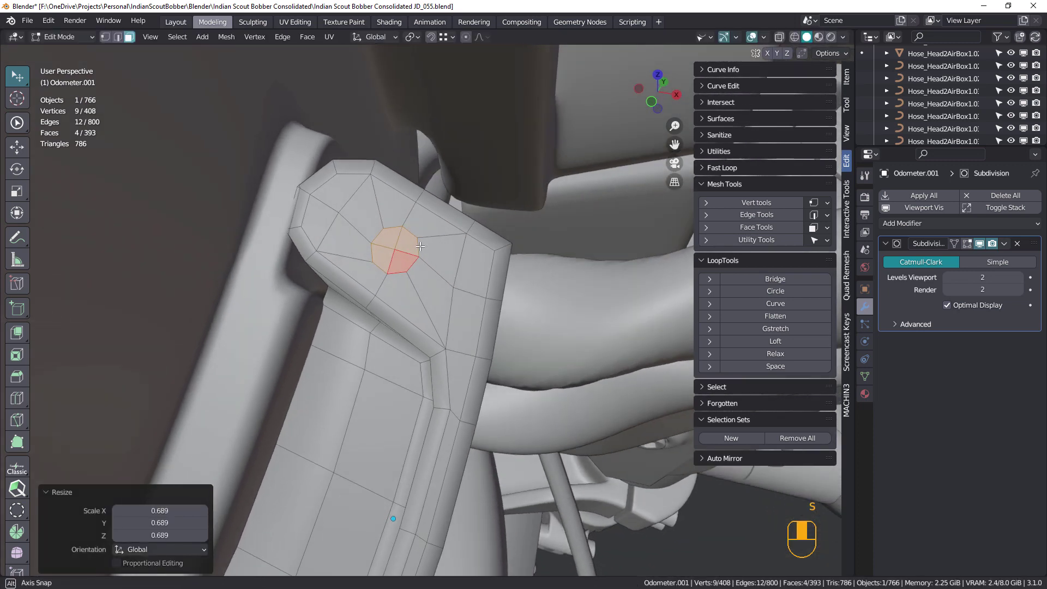
Step: Rotate the circle of faces by -13.8° about its Z axis in Normal orientation to align it with the surrounding edges
click(17, 169)
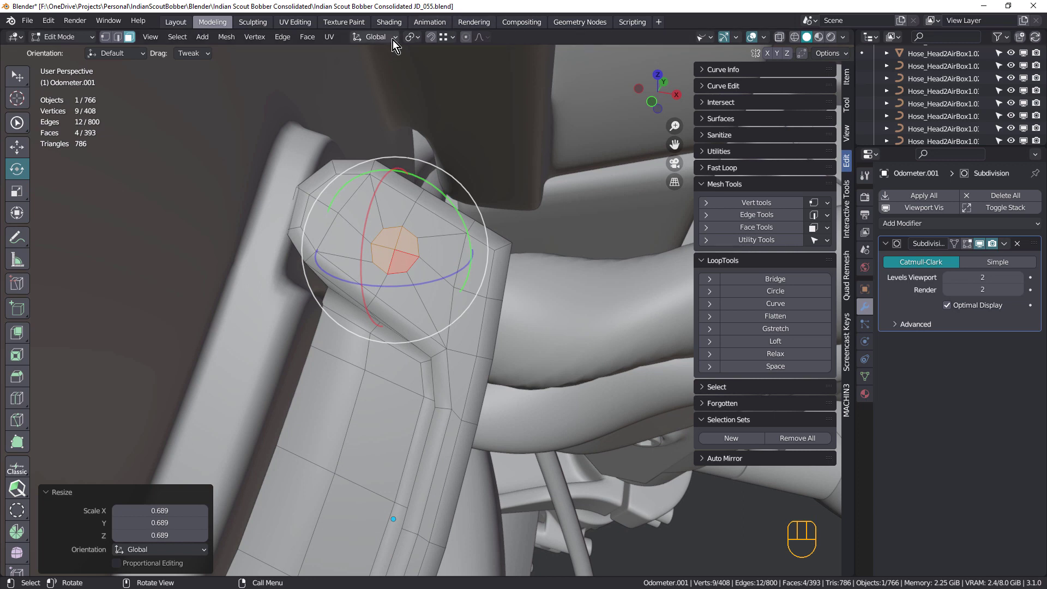
click(376, 36)
click(355, 95)
drag(470, 234, 472, 208)
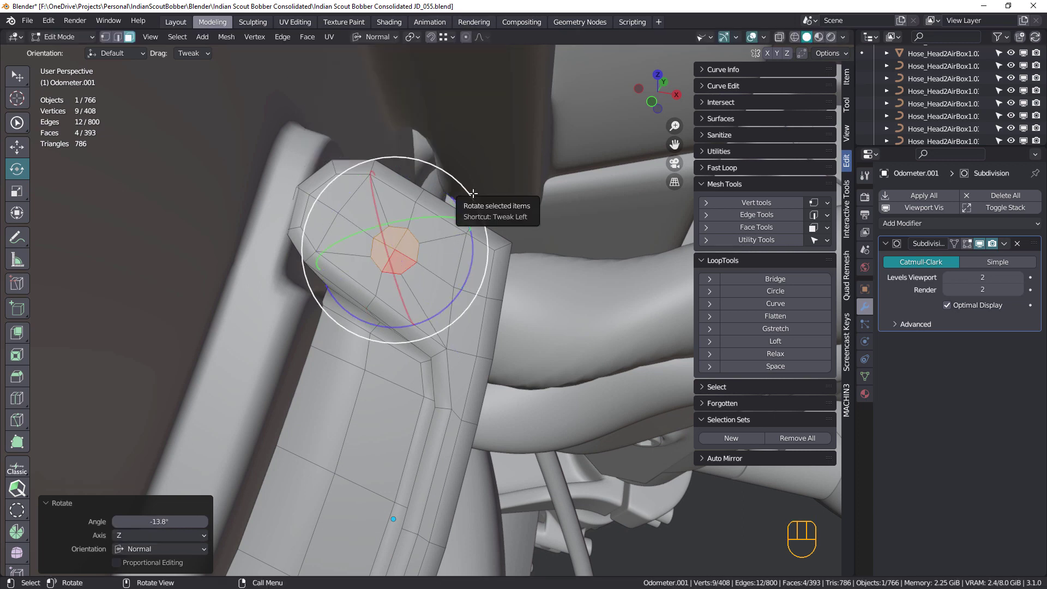
key(w)
middle_drag(373, 245, 403, 228)
scroll(425, 248, up, 3)
middle_drag(436, 259, 446, 253)
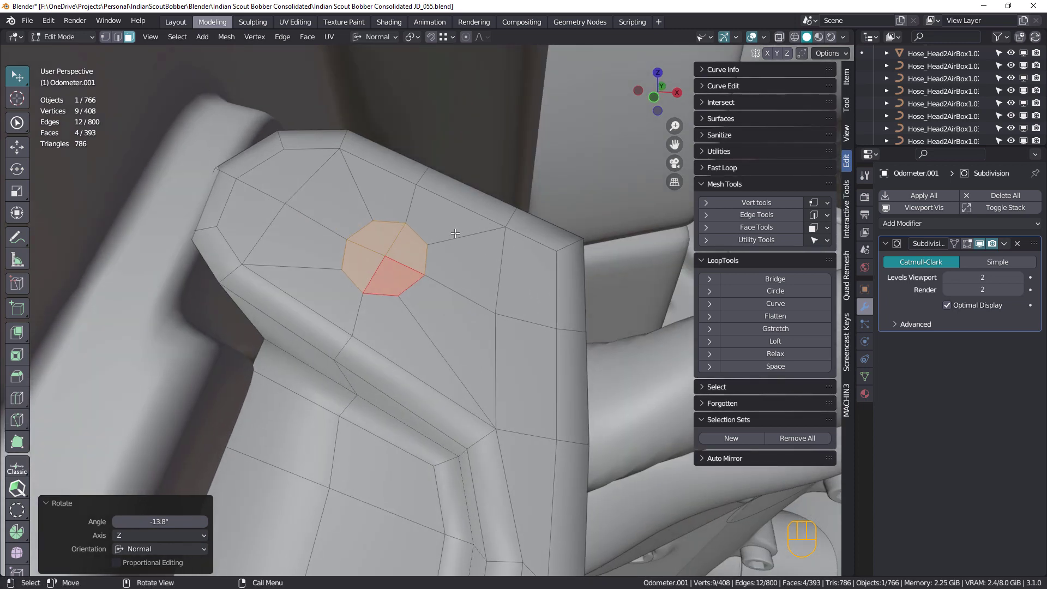
Step: Inset the circle by 0.000123 cm and extrude it inward by 0.07715 cm to form a round hole
key(i)
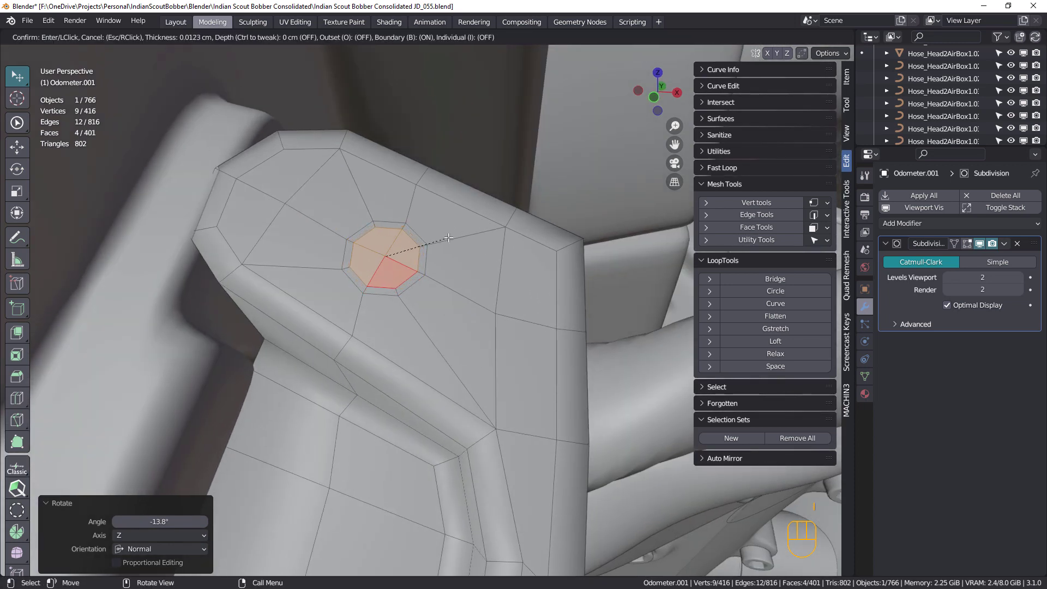
click(448, 238)
middle_drag(448, 238, 437, 223)
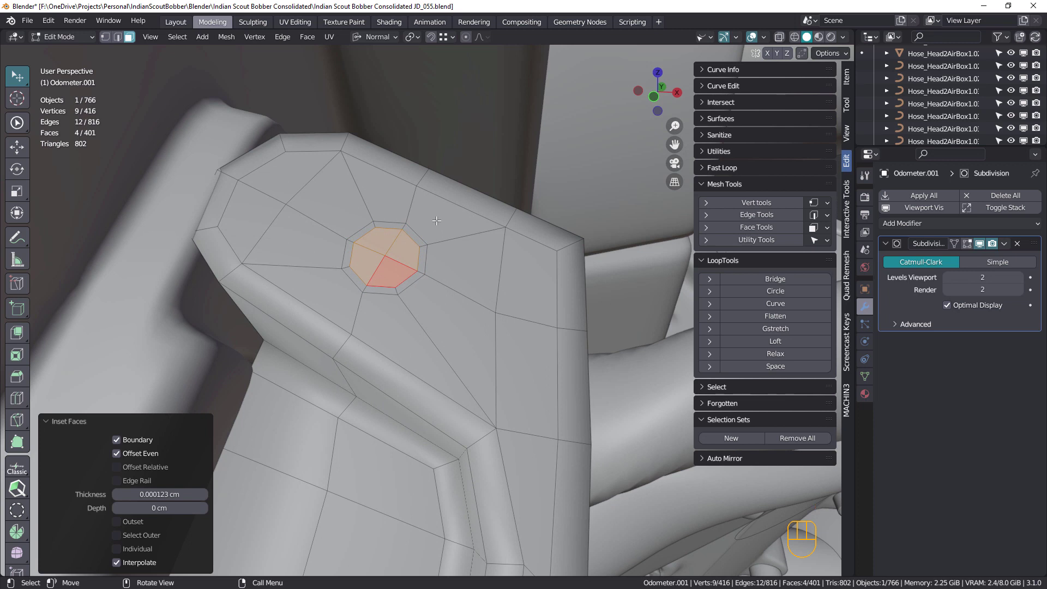
key(e)
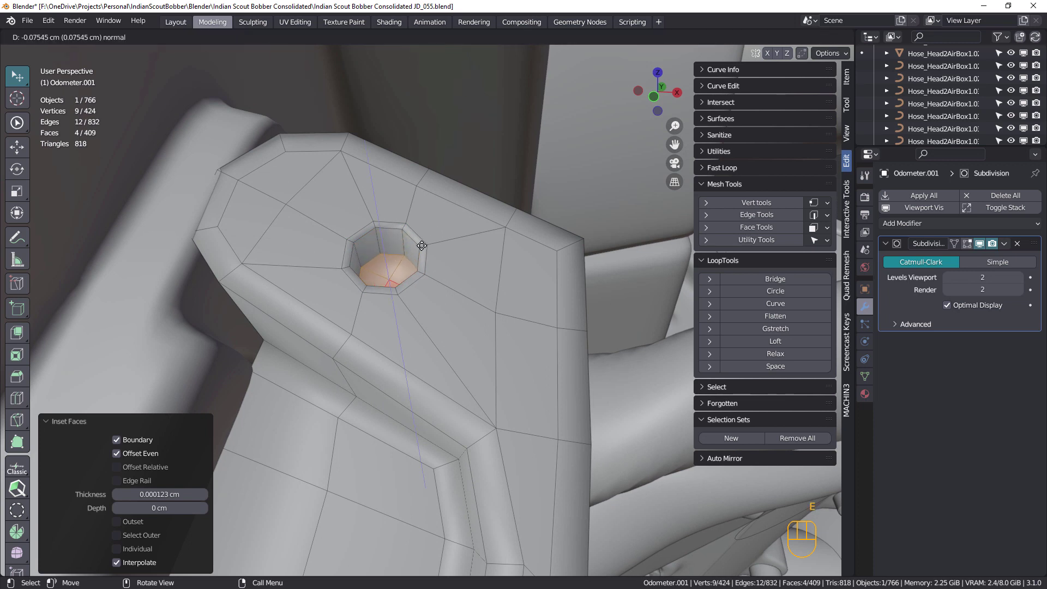
click(421, 245)
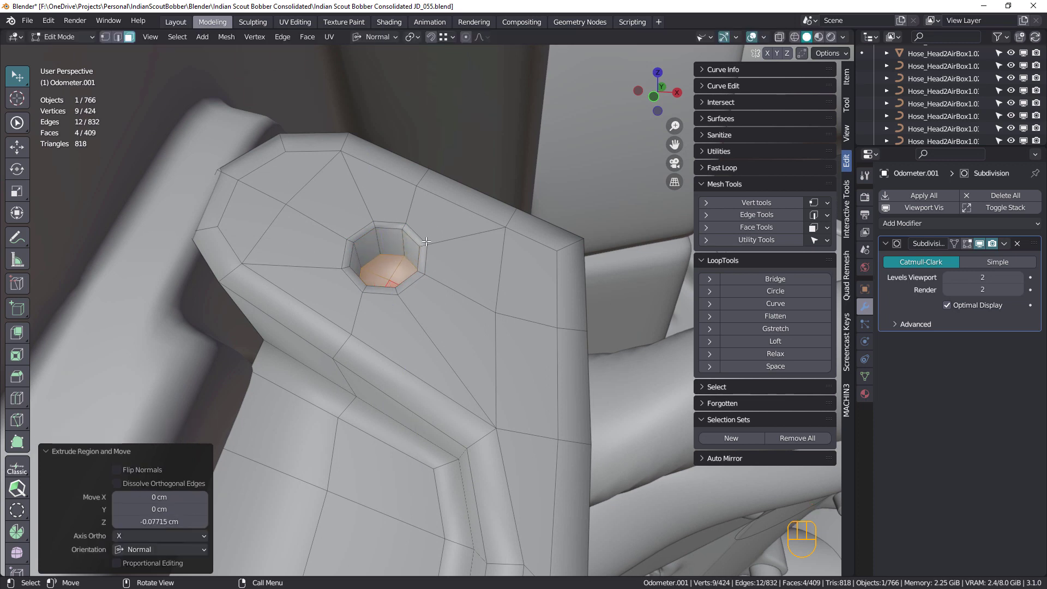
Step: Extrude the hole's floor another 0.016875 cm inward and add an edge loop around the inner wall with a slide factor of 0.654
key(e)
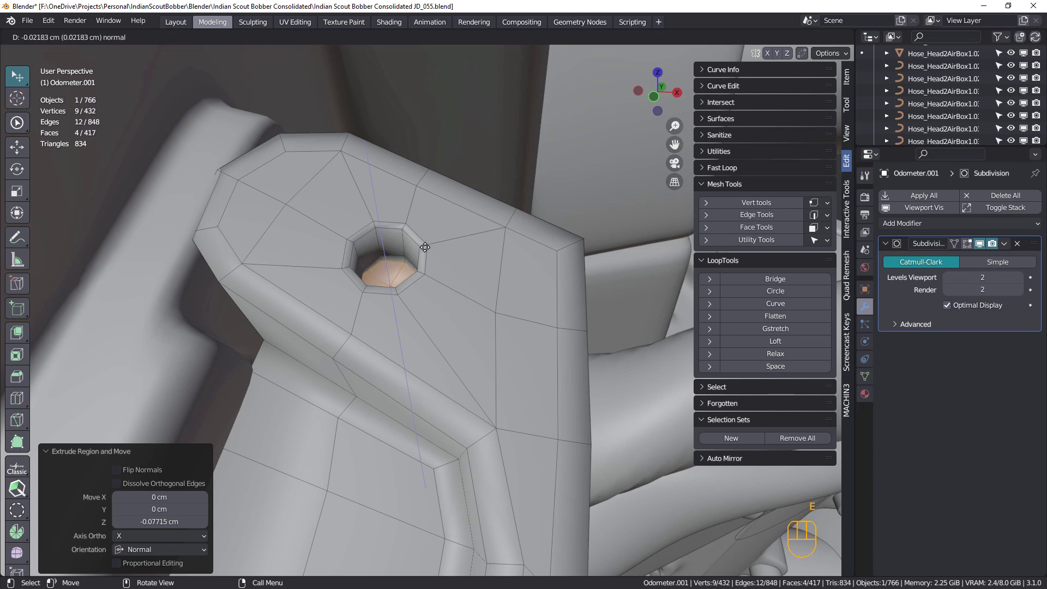
click(427, 246)
key(ctrl+r)
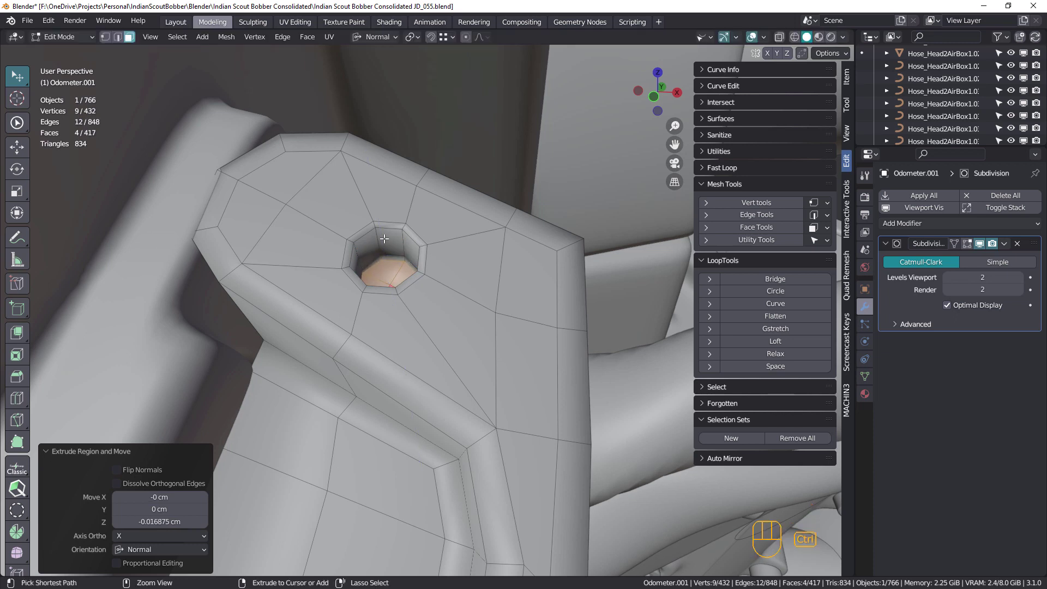
click(394, 230)
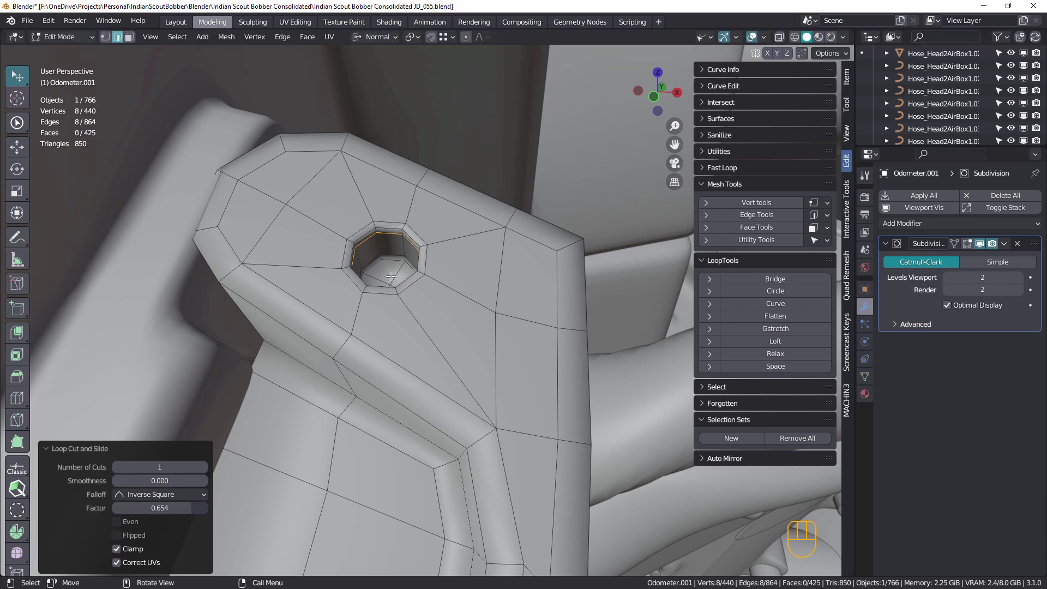
Step: Examine the smoothed round hole and the shading around it in Object Mode, both close up and from farther away
key(Tab)
scroll(405, 254, down, 4)
middle_drag(404, 253, 362, 256)
scroll(408, 253, up, 4)
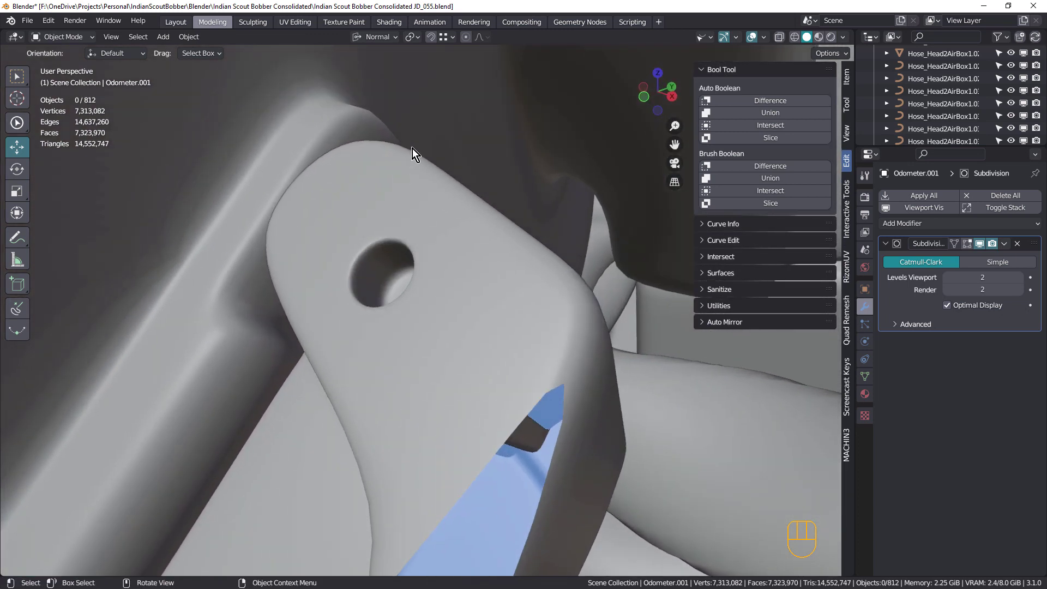
middle_drag(412, 148, 514, 238)
key(Tab)
key(Tab)
middle_drag(514, 278, 484, 310)
scroll(476, 283, down, 10)
scroll(474, 287, up, 8)
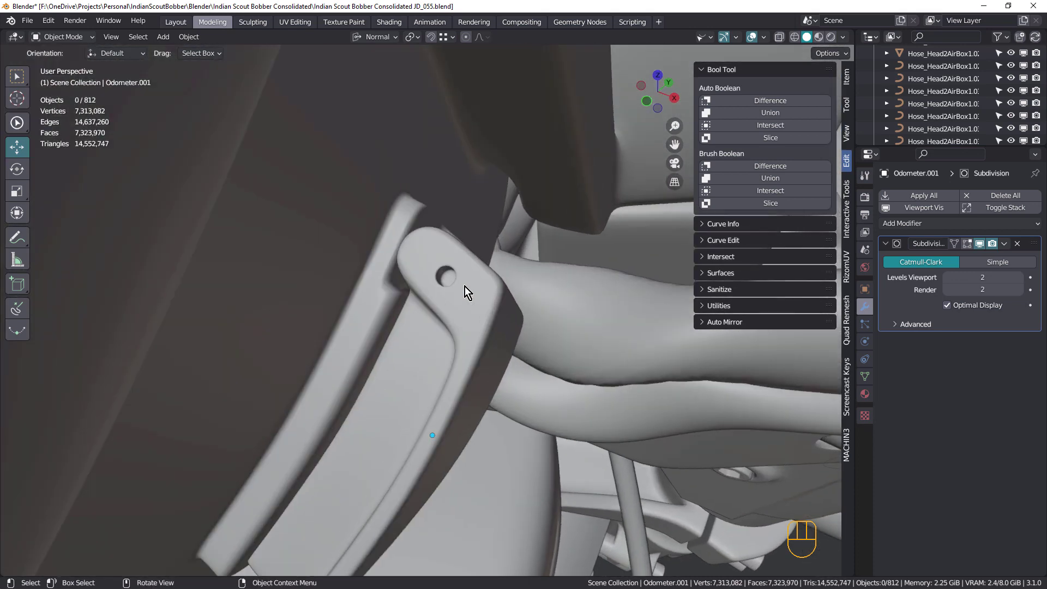
Step: Undo the round hole and the rim inset, back to the clip mesh with its coplanar rim faces selected
click(464, 286)
key(Tab)
scroll(468, 281, up, 2)
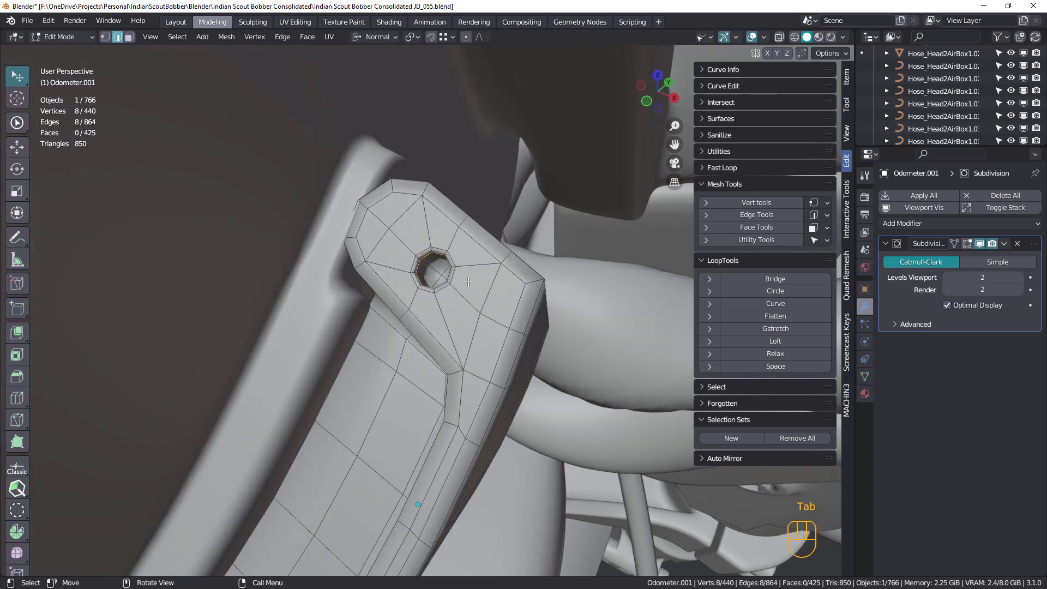
key(ctrl+z)
key(ctrl+z)
key(ctrl+z)
key(ctrl+z)
key(ctrl+z)
key(ctrl+z)
key(ctrl+z)
key(ctrl+z)
key(ctrl+z)
key(ctrl+z)
key(ctrl+z)
key(ctrl+z)
key(ctrl+z)
key(ctrl+z)
key(ctrl+z)
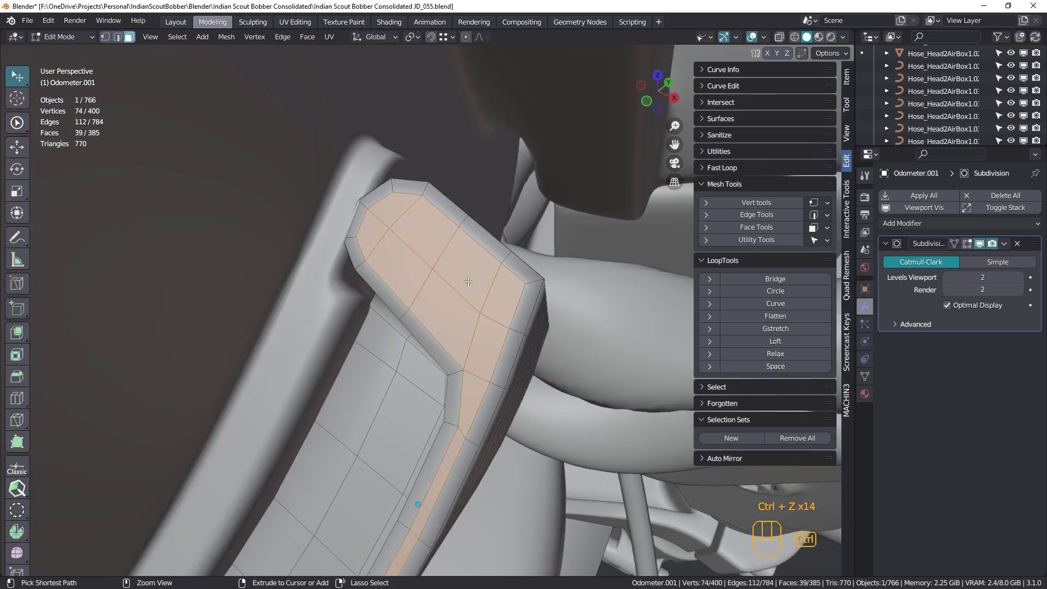
key(ctrl+z)
key(ctrl+z)
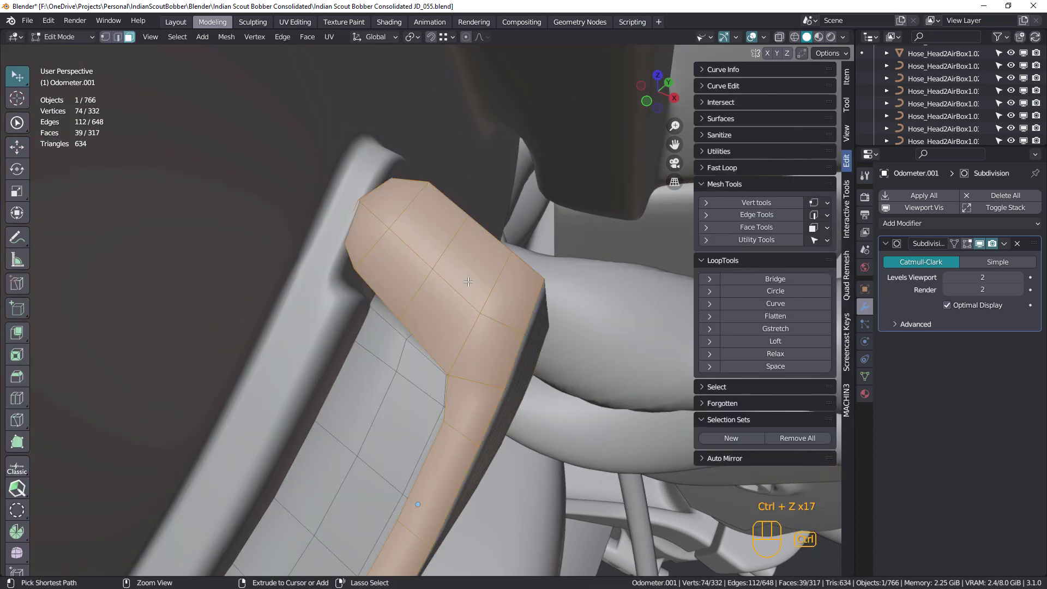
Step: In Object Mode, set the Subdivision modifier's viewport and render levels to 1 and apply the modifier to the clip
middle_drag(468, 282, 503, 290)
key(Tab)
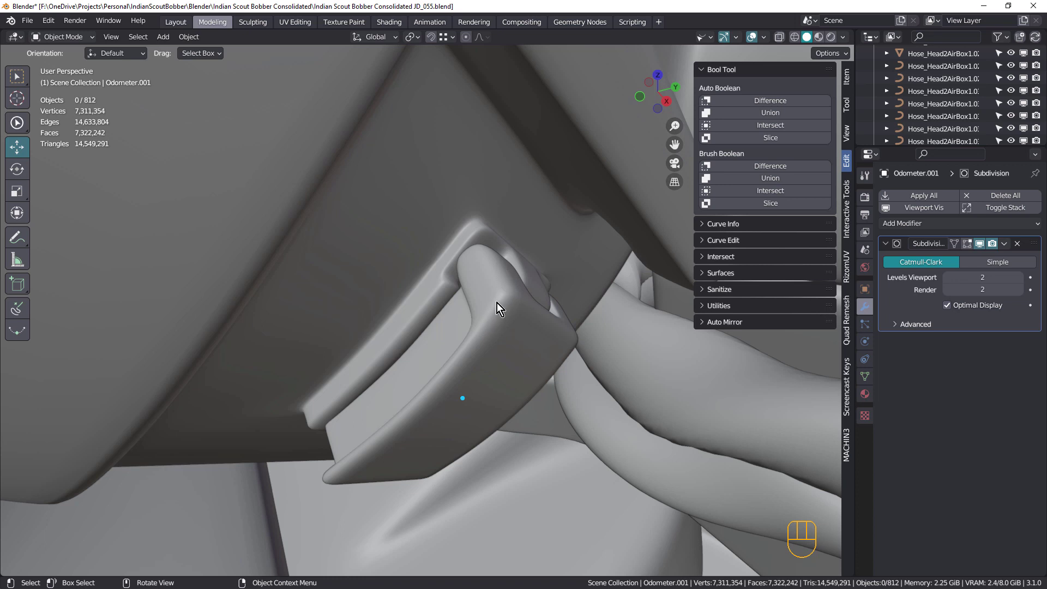
middle_drag(505, 297, 492, 292)
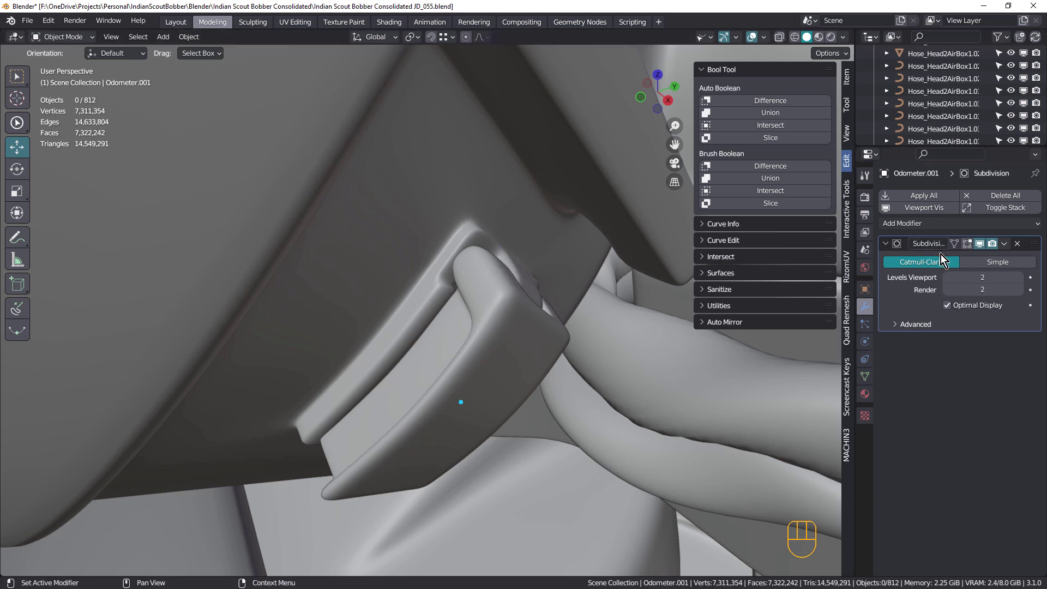
mouse_move(981, 278)
mouse_down()
mouse_move(969, 278)
mouse_move(985, 288)
mouse_up()
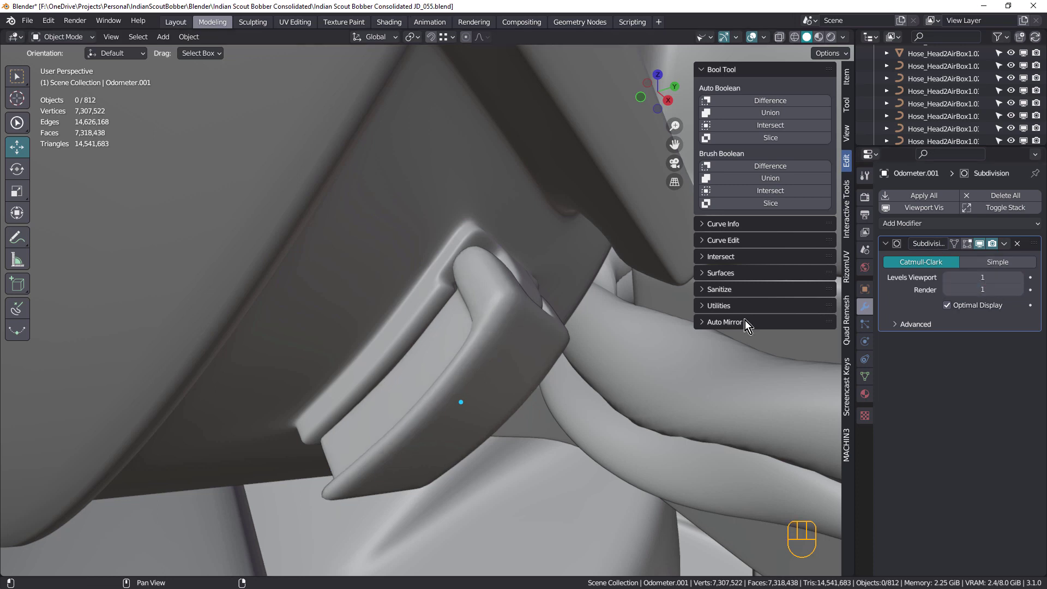
click(1004, 246)
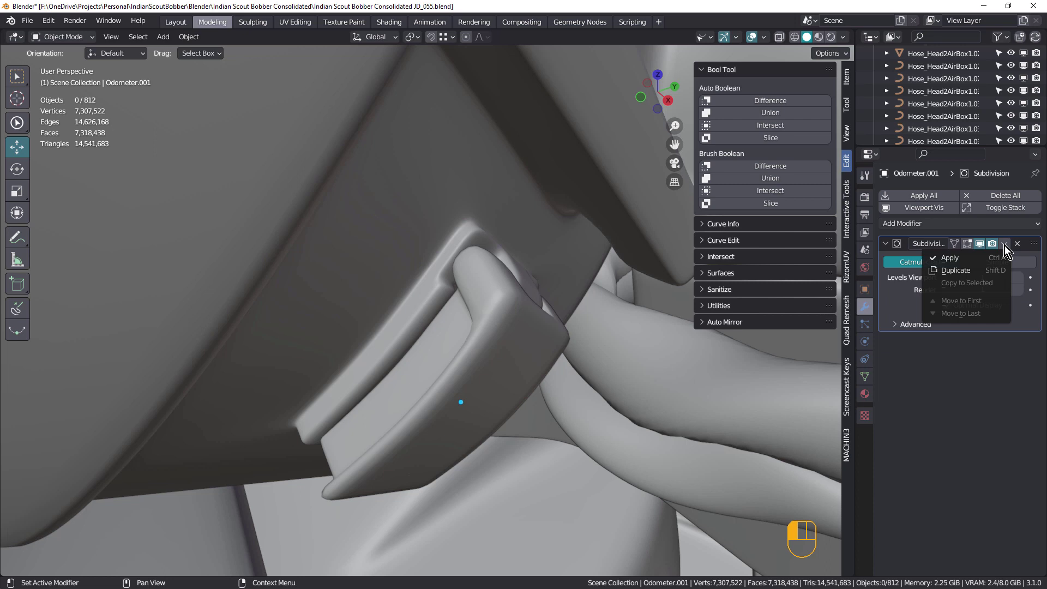
click(985, 261)
Step: In Edit Mode, inset a two-by-two block of faces on the clip's rounded end by 0.000317 cm and shape it into a regular circle
key(Tab)
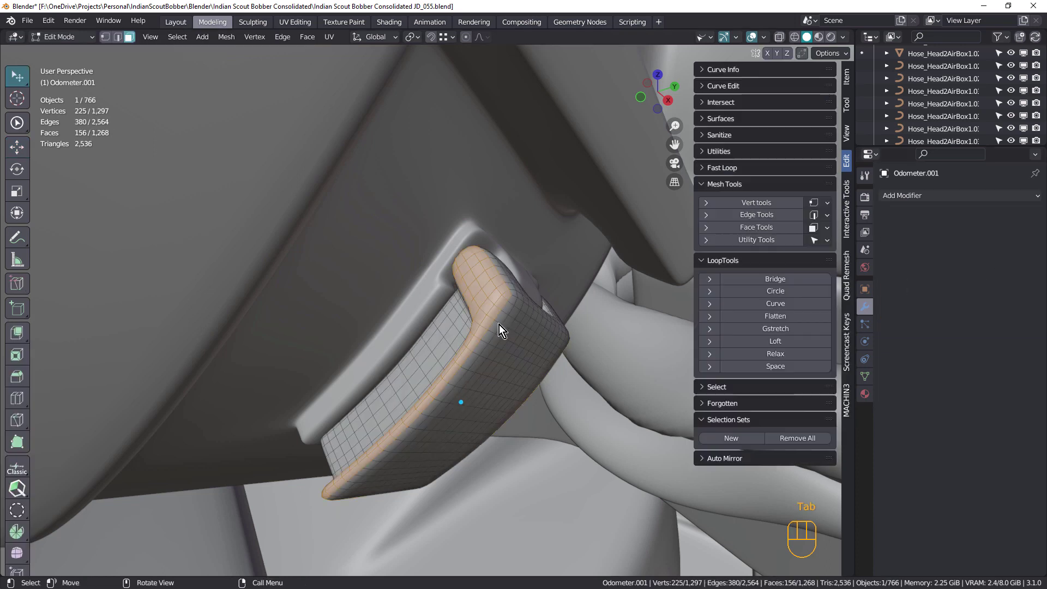
scroll(500, 307, up, 1)
middle_drag(499, 307, 535, 292)
scroll(444, 250, up, 3)
scroll(444, 251, up, 2)
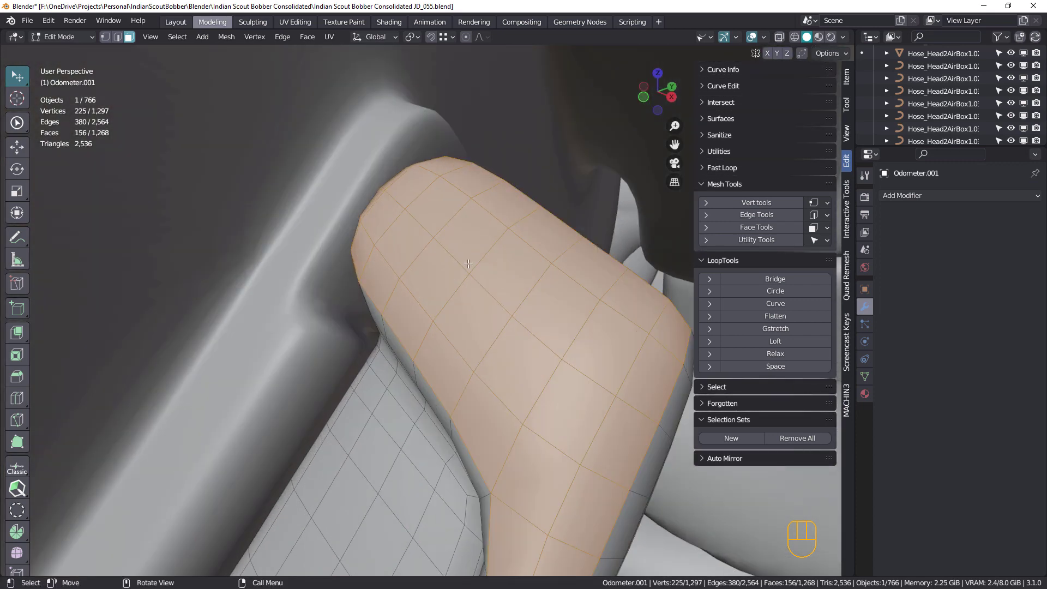
middle_drag(469, 263, 481, 270)
click(457, 241)
ctrl+shift+click(481, 308)
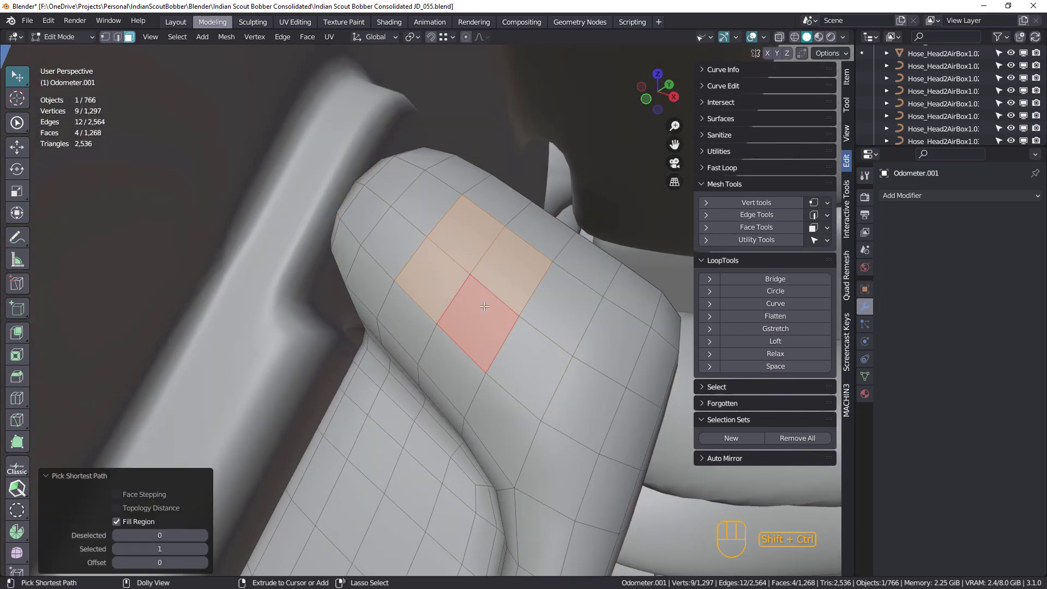
key(i)
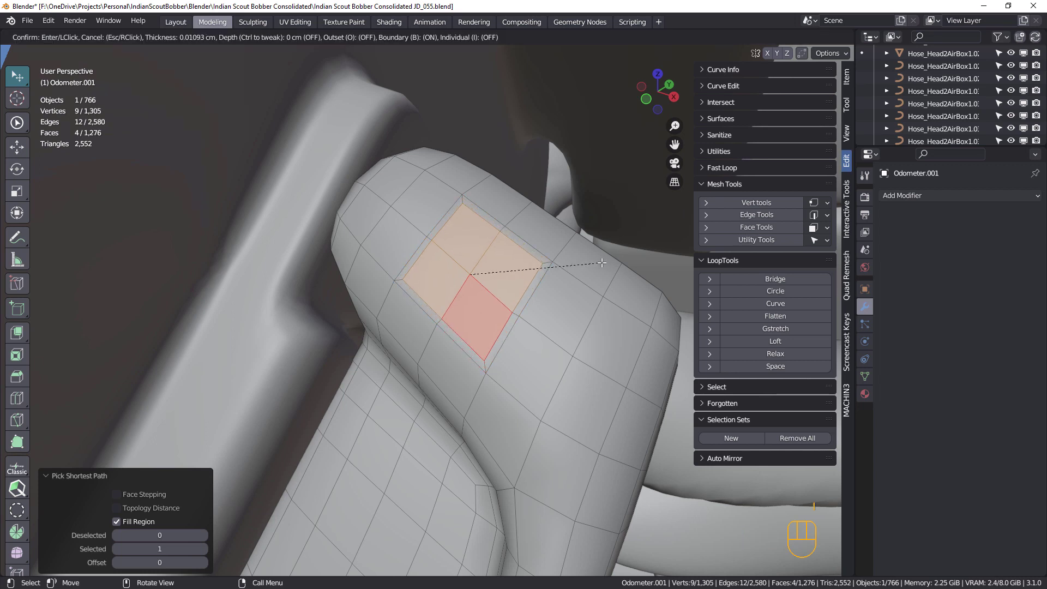
click(588, 271)
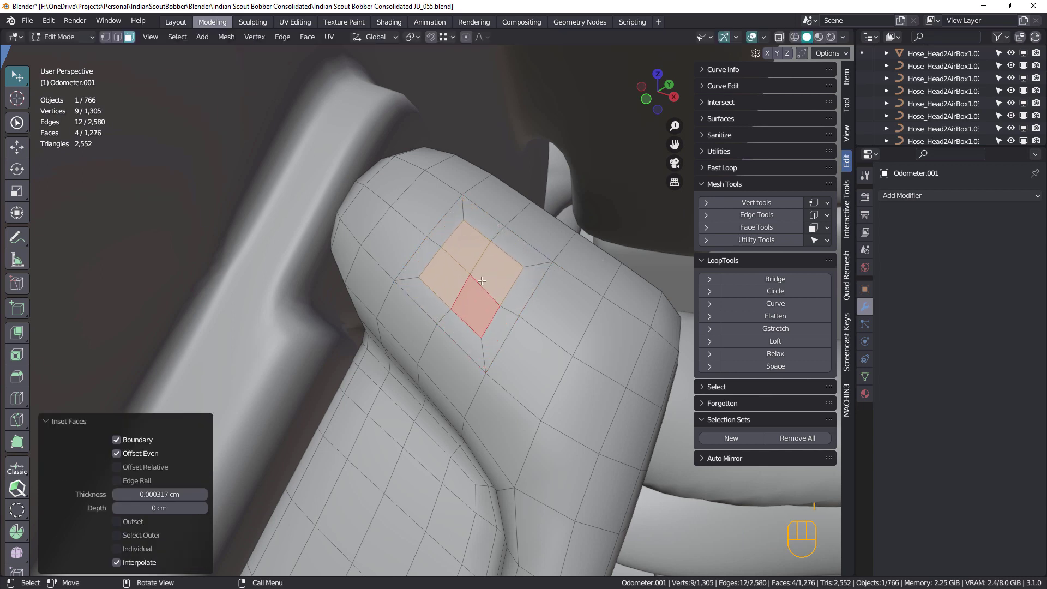
middle_drag(588, 271, 607, 268)
click(790, 293)
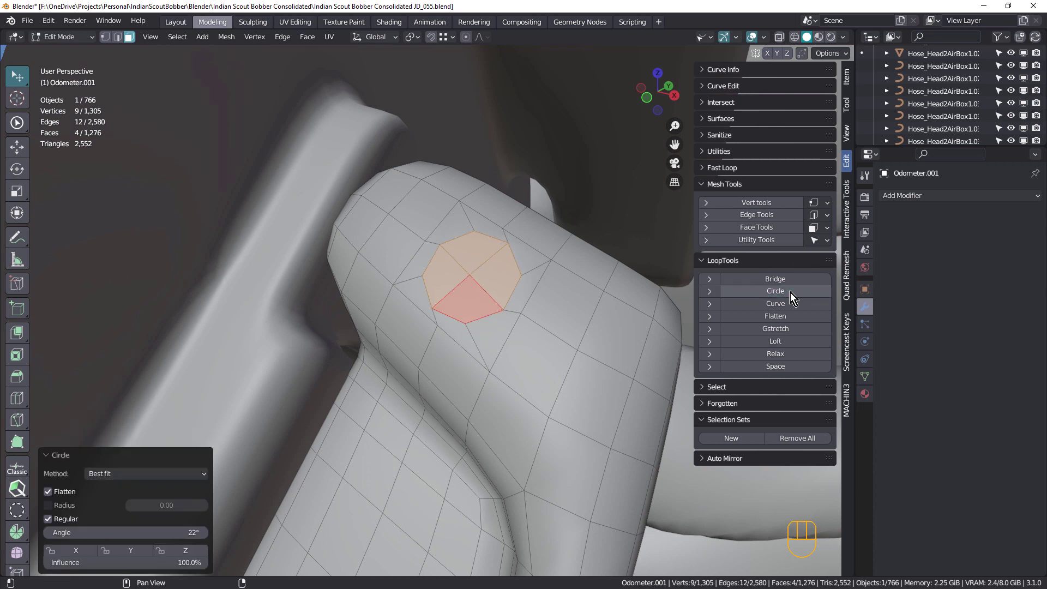
Step: Set the circle's angle to 14° and inset its faces by 0.000092 cm to form a thin rim
drag(190, 532, 171, 532)
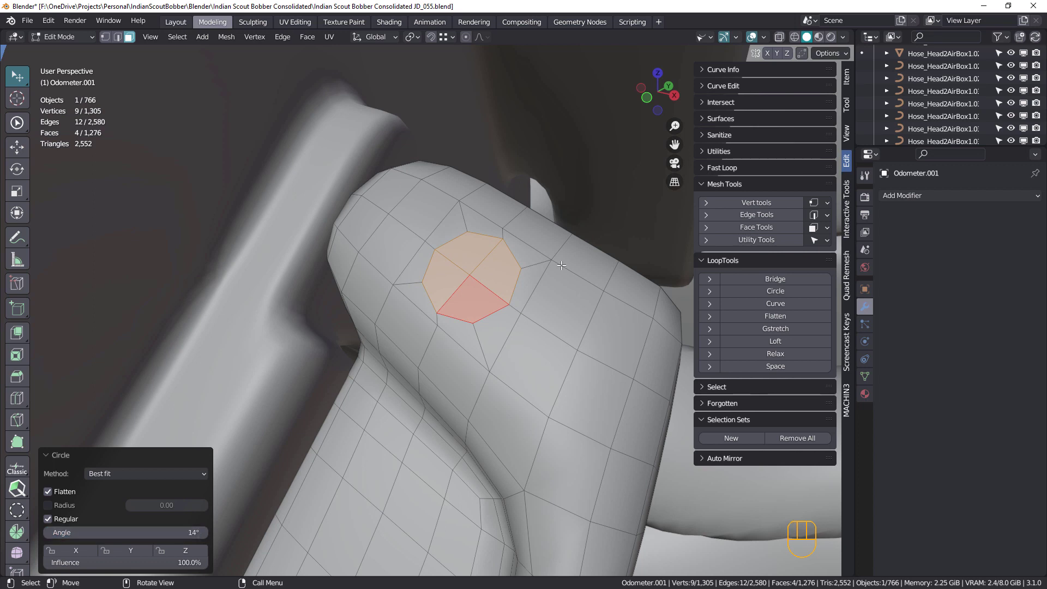
key(i)
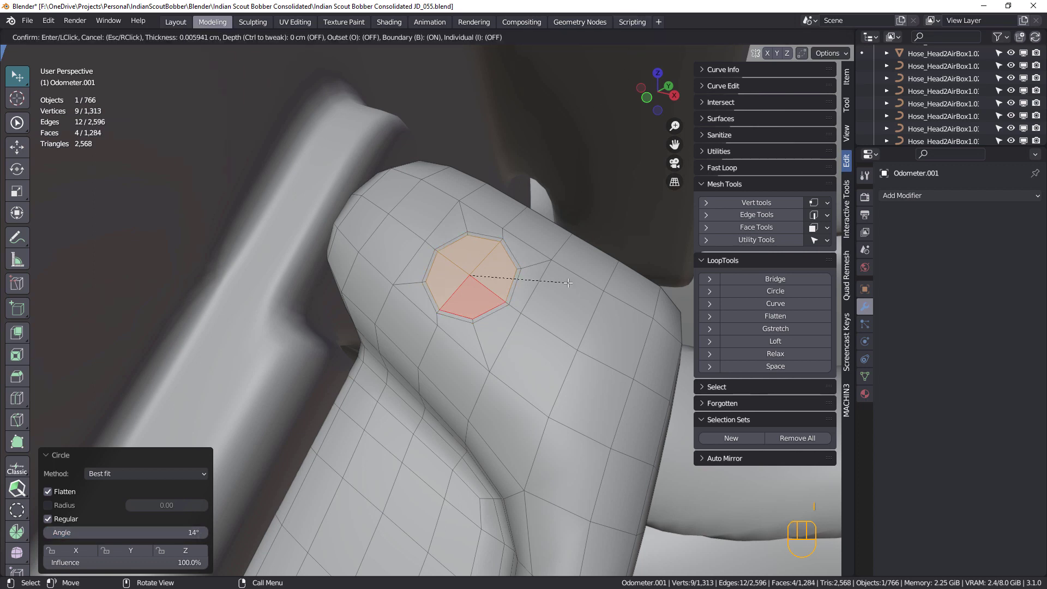
click(565, 284)
Step: Extrude the circular faces about 0.0985 cm inward along their normal and delete the faces at the bottom of the recess
middle_drag(567, 284, 570, 286)
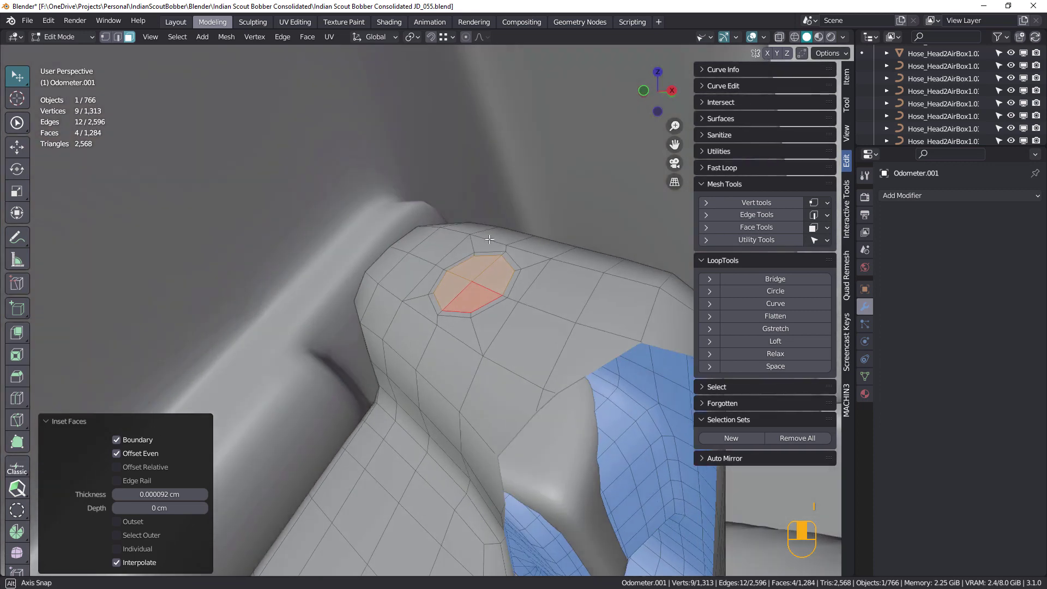
key(e)
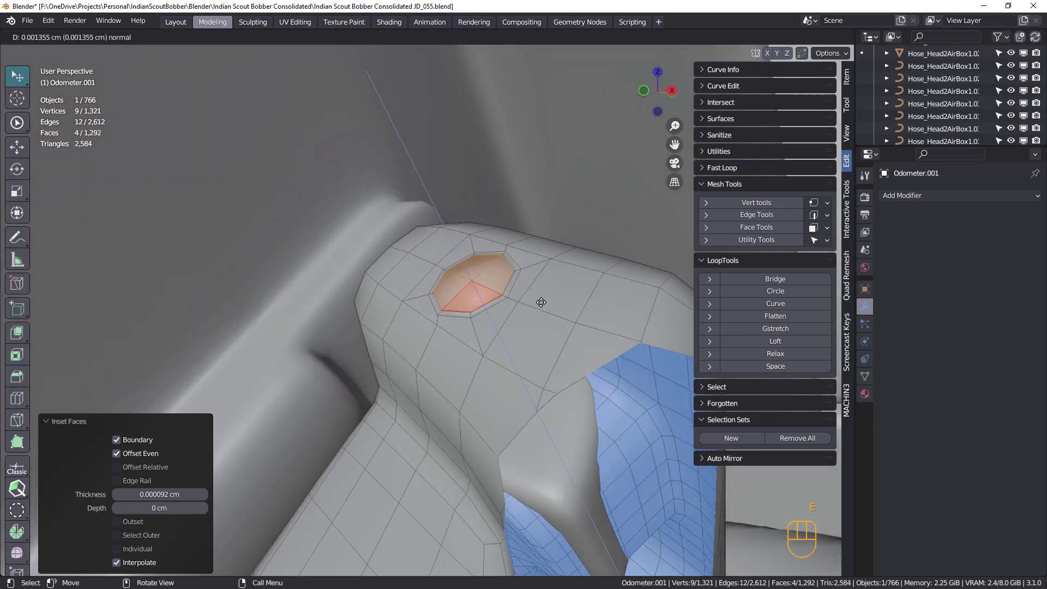
click(577, 339)
middle_drag(577, 338, 541, 320)
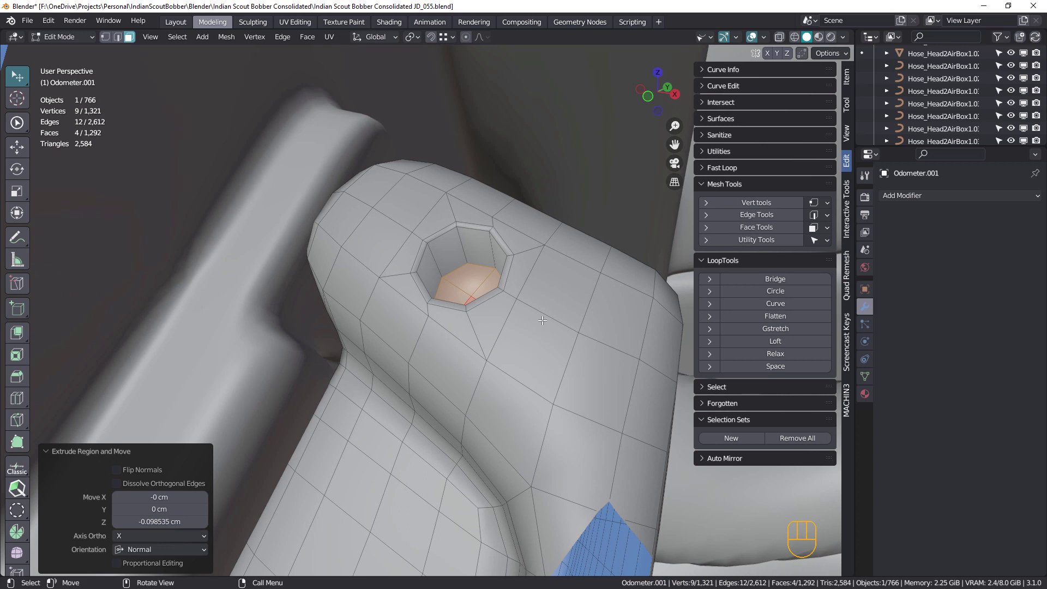
key(Delete)
click(531, 279)
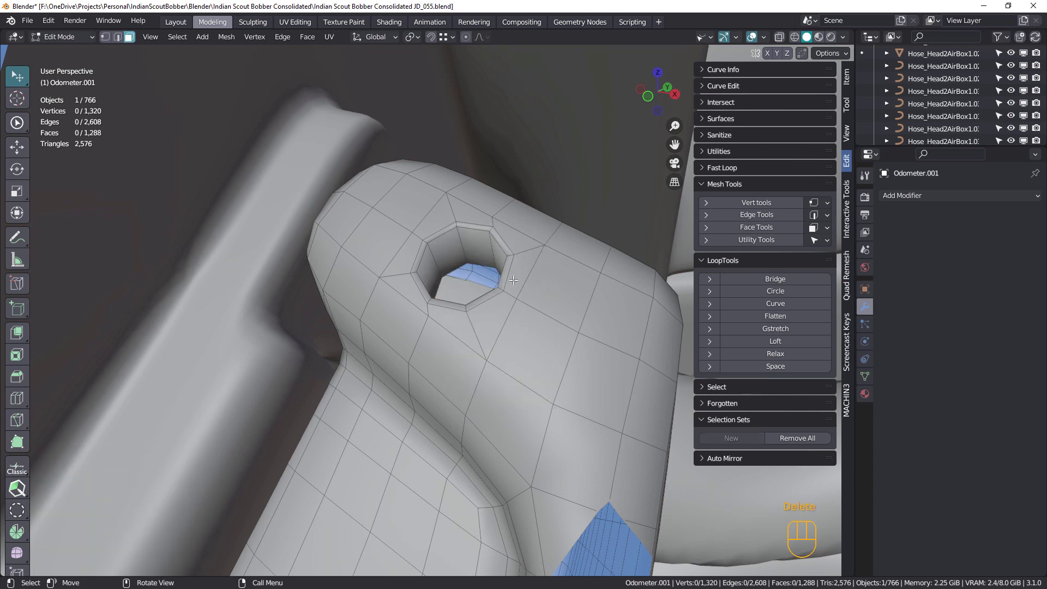
Step: Add one supporting loop cut around the hole's inner wall close to the rim, with a slide factor of 0.687
key(ctrl+r)
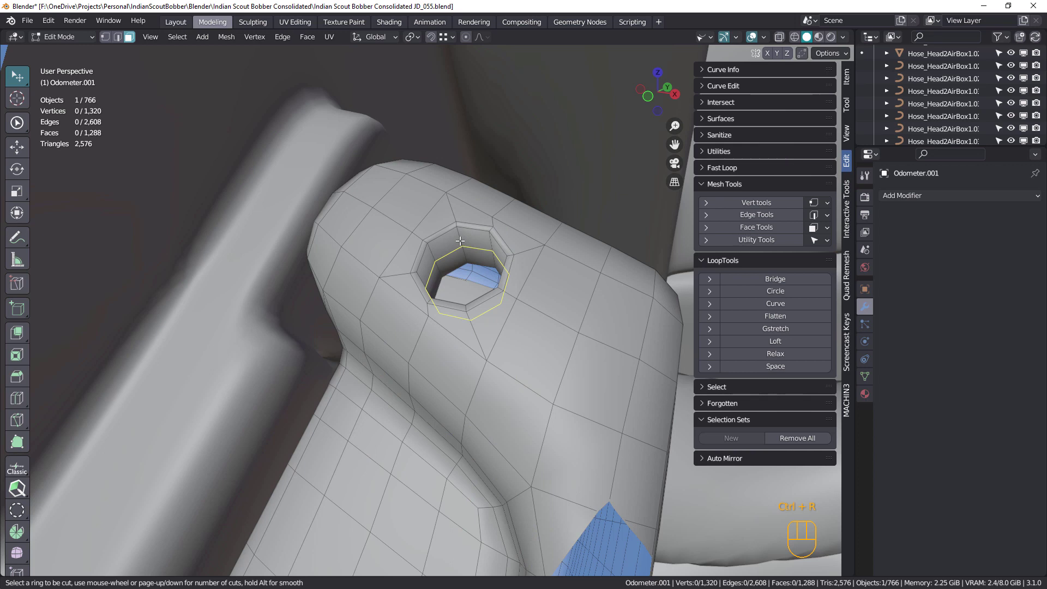
click(460, 231)
click(458, 222)
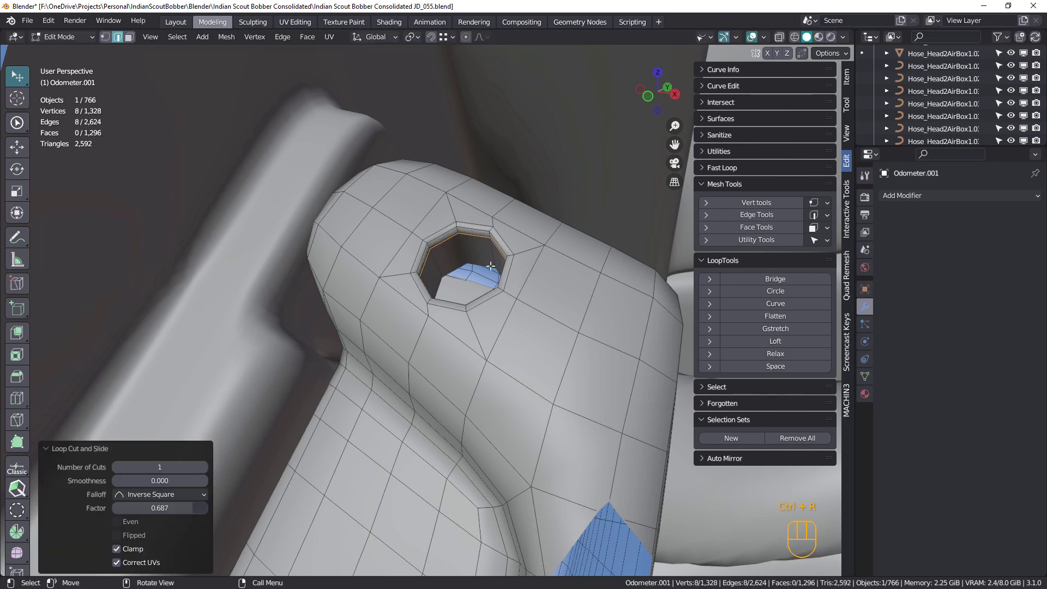
Step: In Object Mode, add a Subdivision Surface modifier to the clip and set its render level to 1
key(Tab)
middle_drag(491, 266, 512, 292)
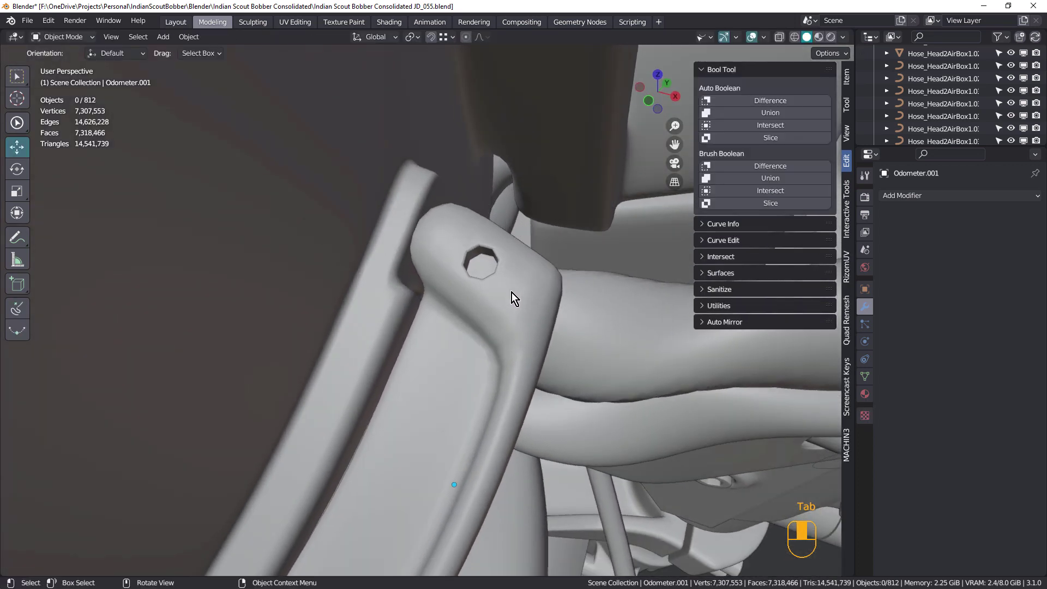
click(915, 195)
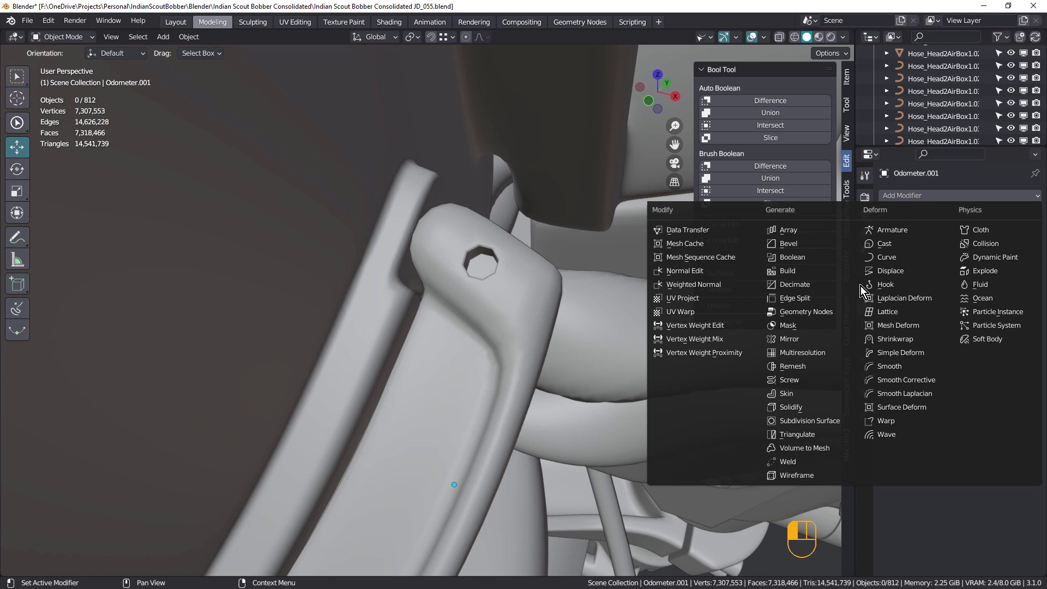
click(812, 420)
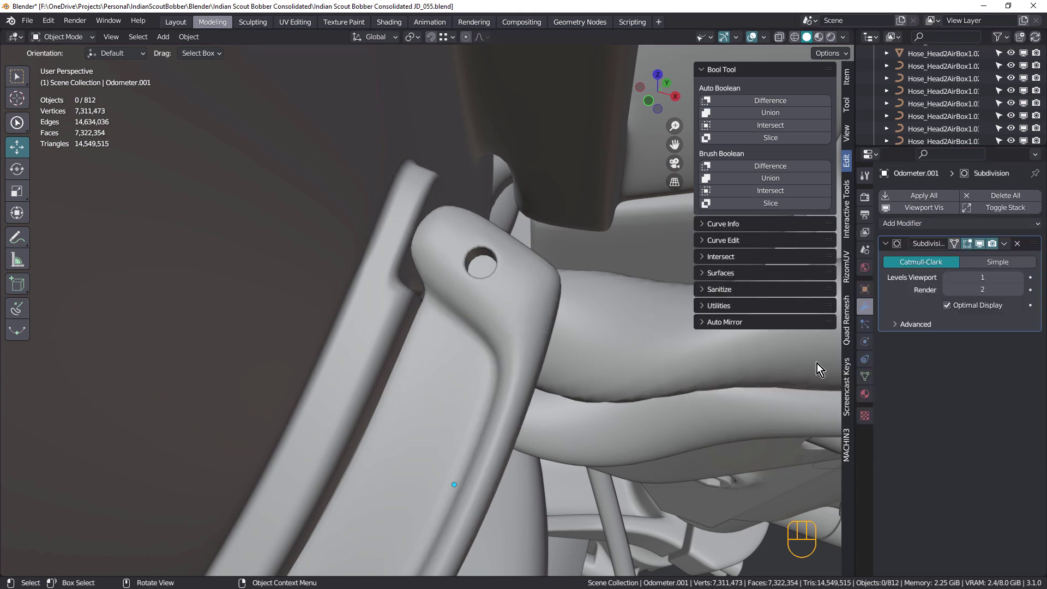
drag(983, 290, 960, 289)
Step: Examine the clip's subdivided hole and surrounding shading up close and from a distance with the whole odometer in view
middle_drag(519, 284, 531, 250)
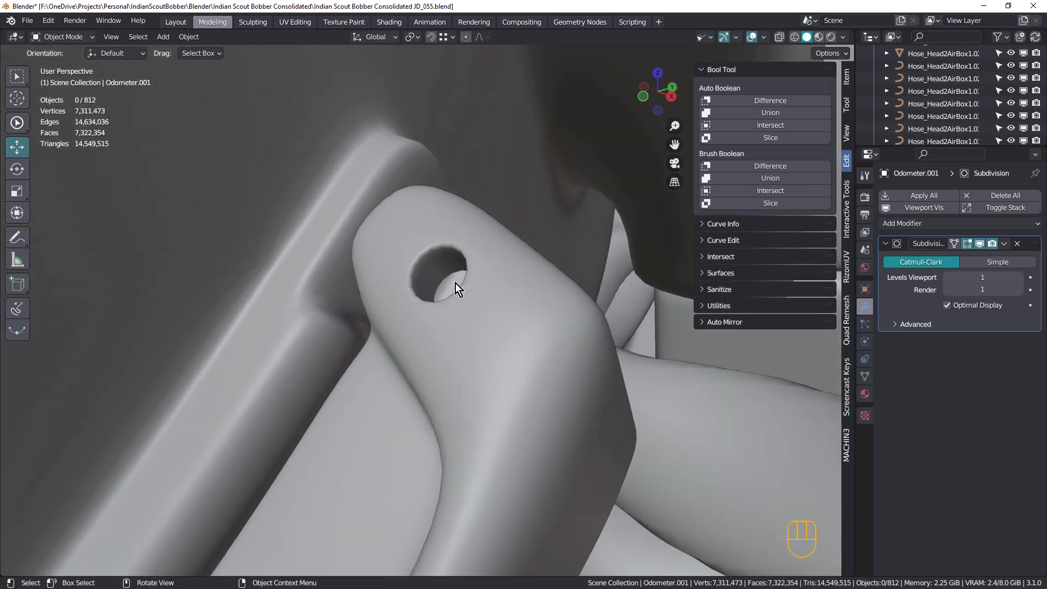
scroll(500, 295, down, 5)
mouse_move(499, 306)
middle_down()
mouse_move(514, 287)
mouse_move(502, 300)
mouse_move(515, 295)
middle_up()
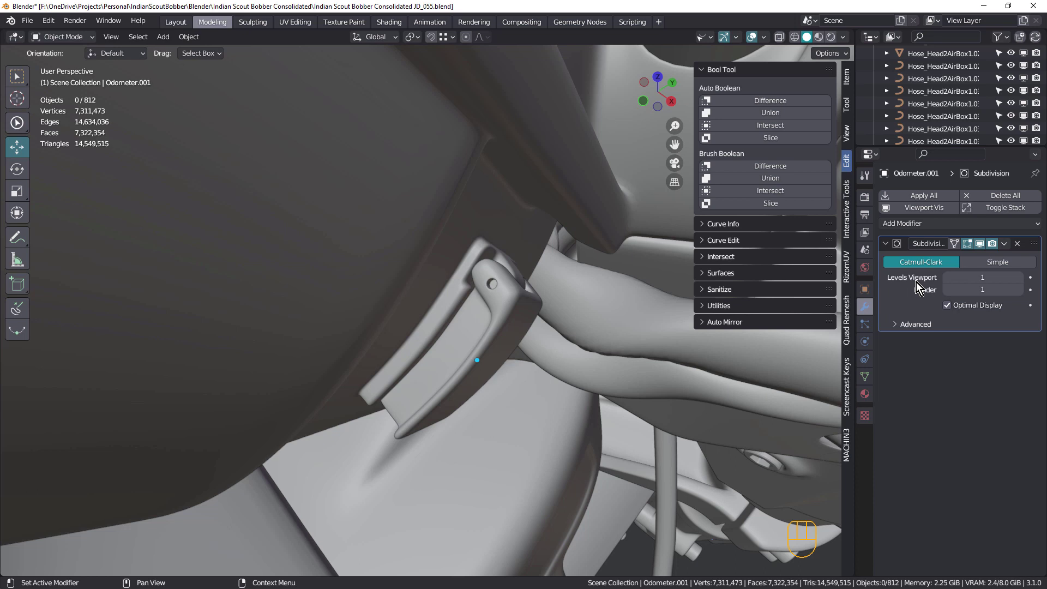
scroll(468, 328, down, 6)
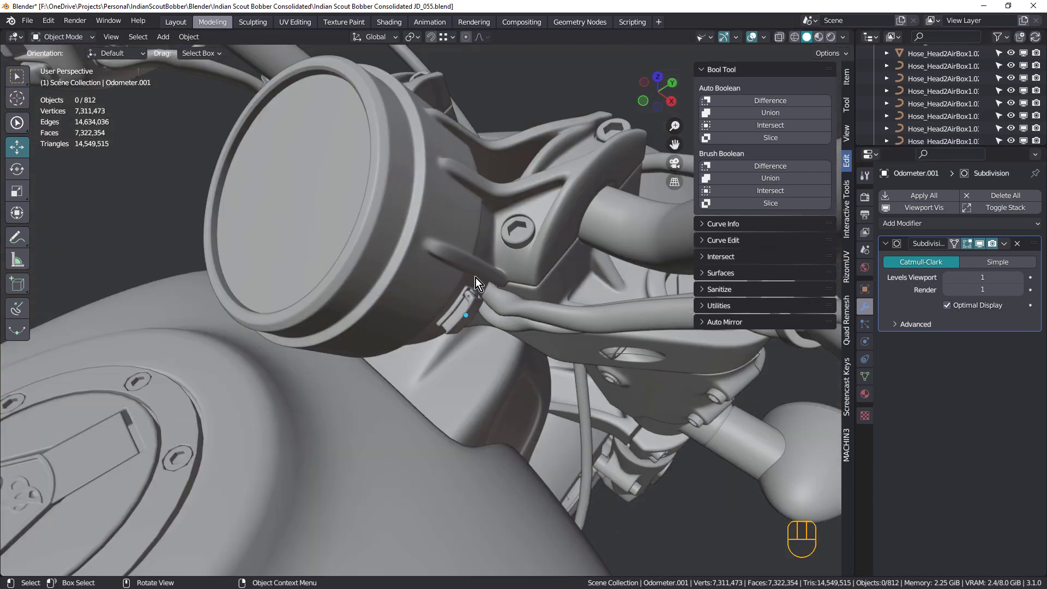
mouse_move(475, 277)
middle_down()
mouse_move(486, 328)
mouse_move(476, 286)
middle_up()
scroll(460, 281, up, 8)
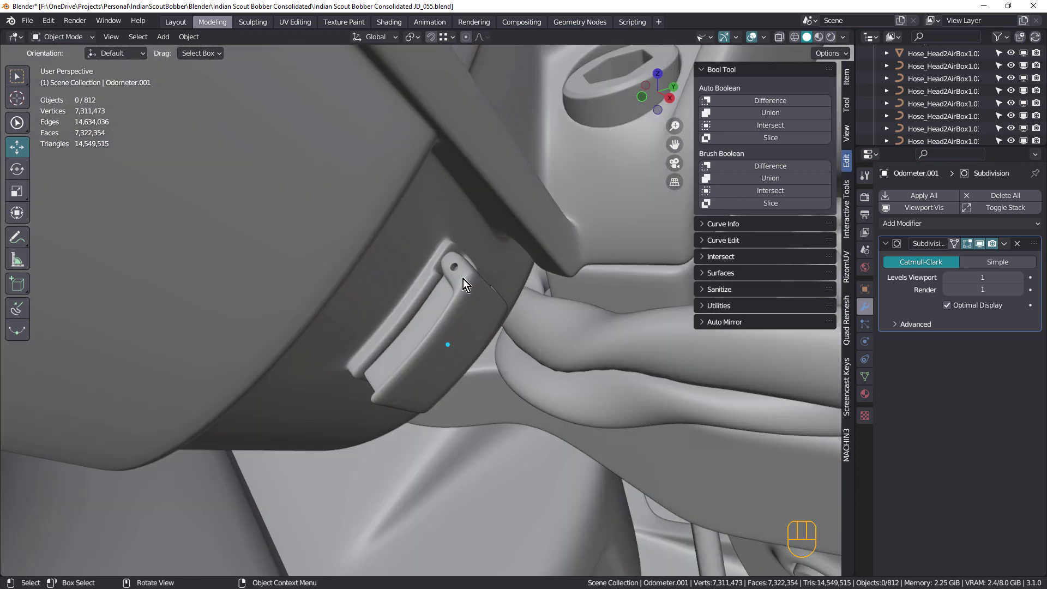